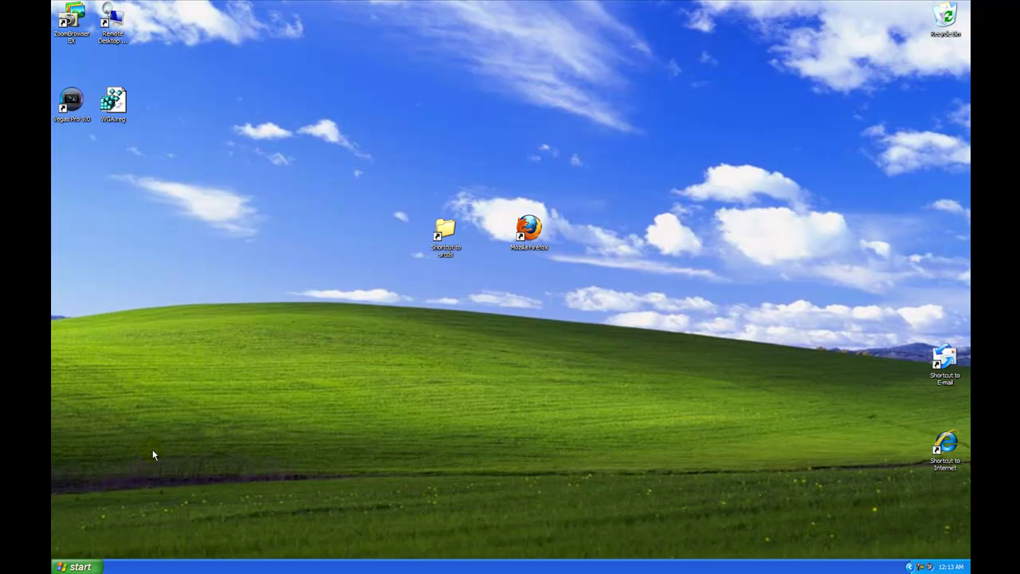
Launch Mozilla Firefox from the Start menu and go to google.com.
{"action": "left_click", "coordinate": [79, 566]}
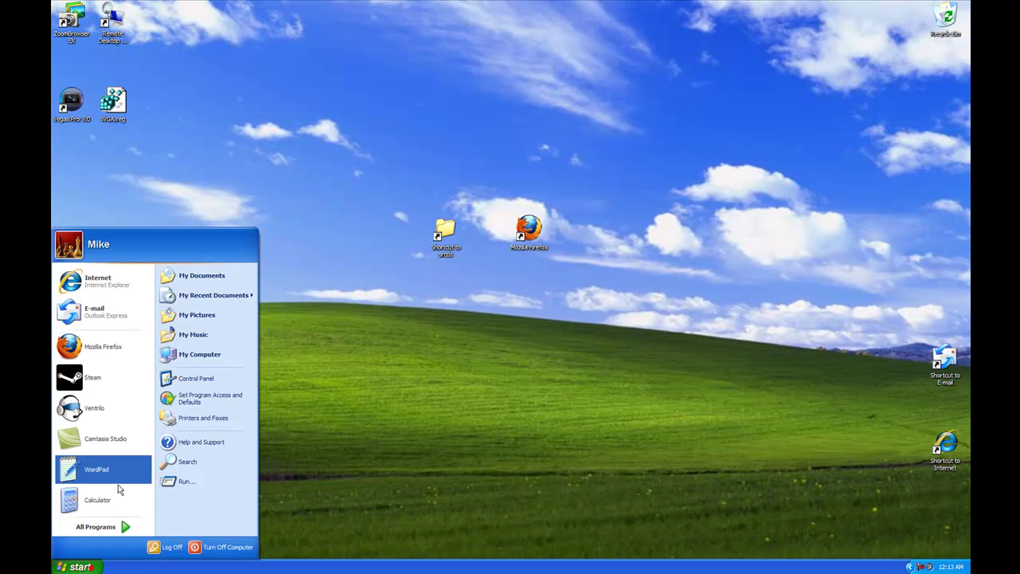
{"action": "left_click", "coordinate": [130, 356]}
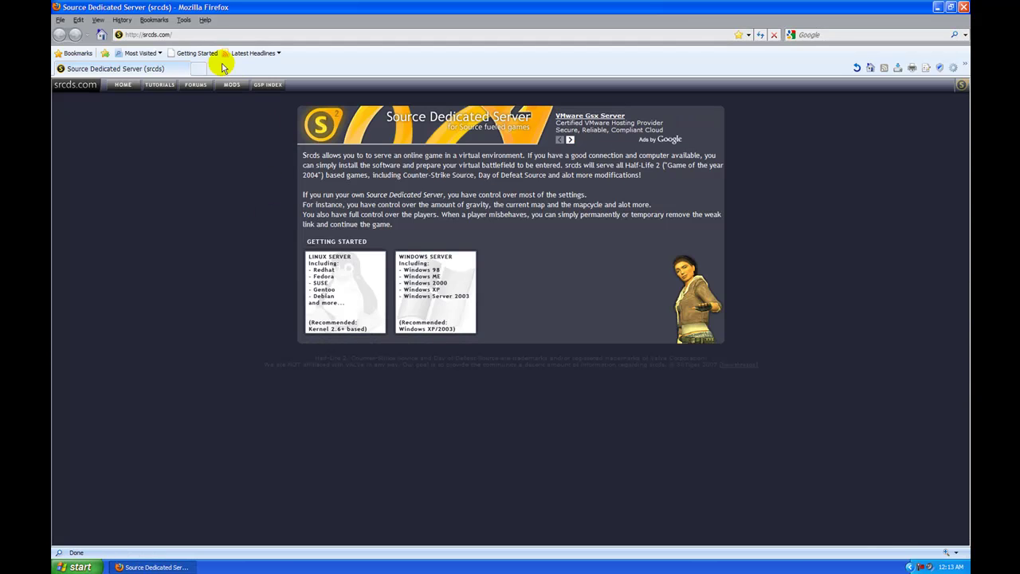
{"action": "left_click", "coordinate": [198, 34]}
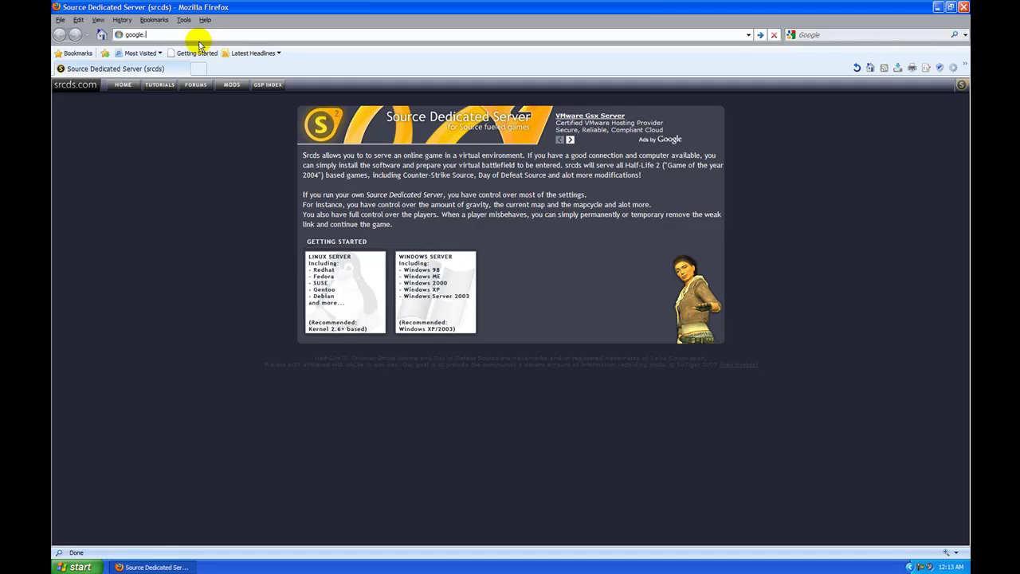
{"action": "key", "text": "Return"}
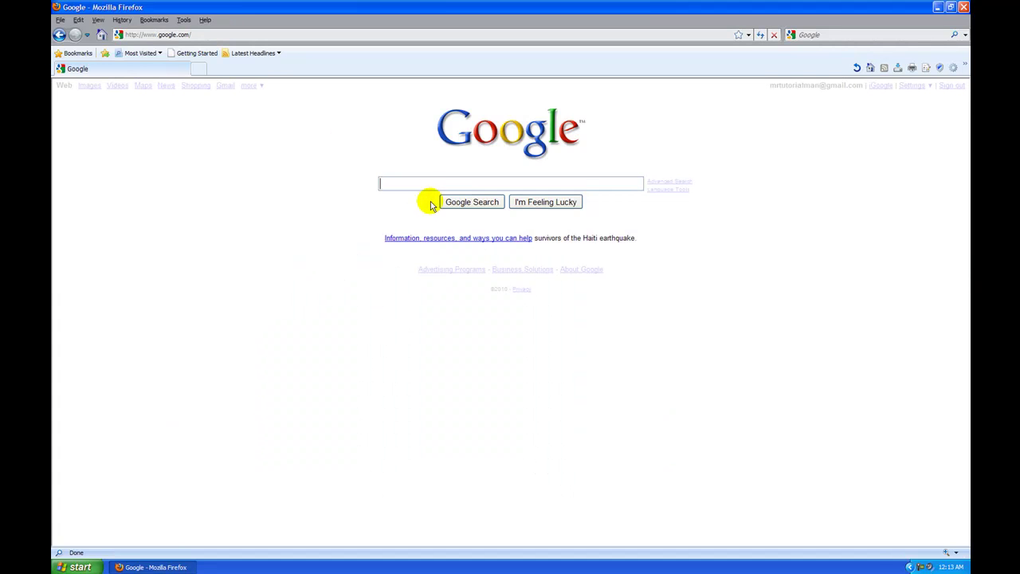
Search Google for 'Mani Admin'.
{"action": "left_click", "coordinate": [422, 182]}
{"action": "type", "text": "Mani Admin"}
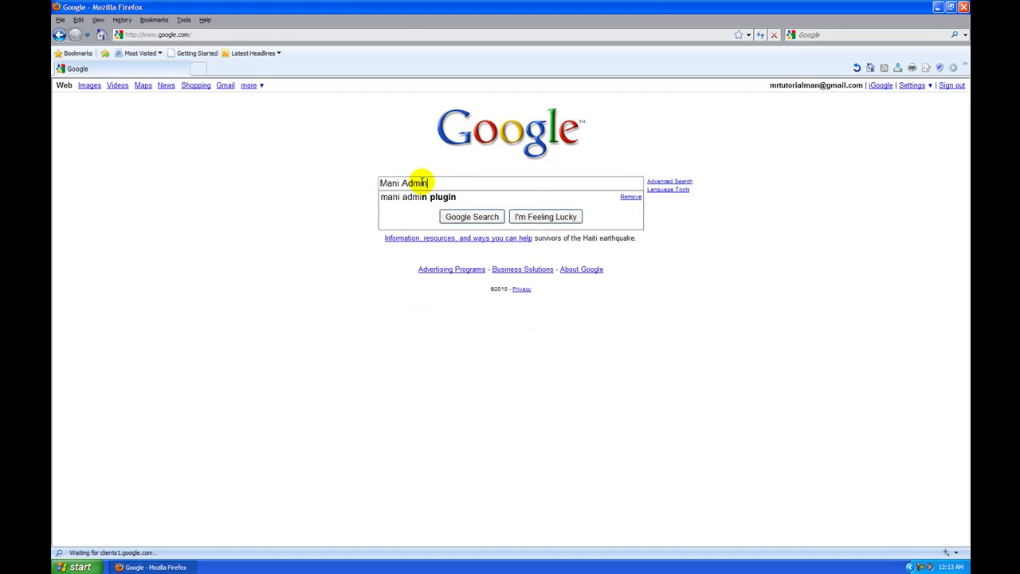
{"action": "key", "text": "Return"}
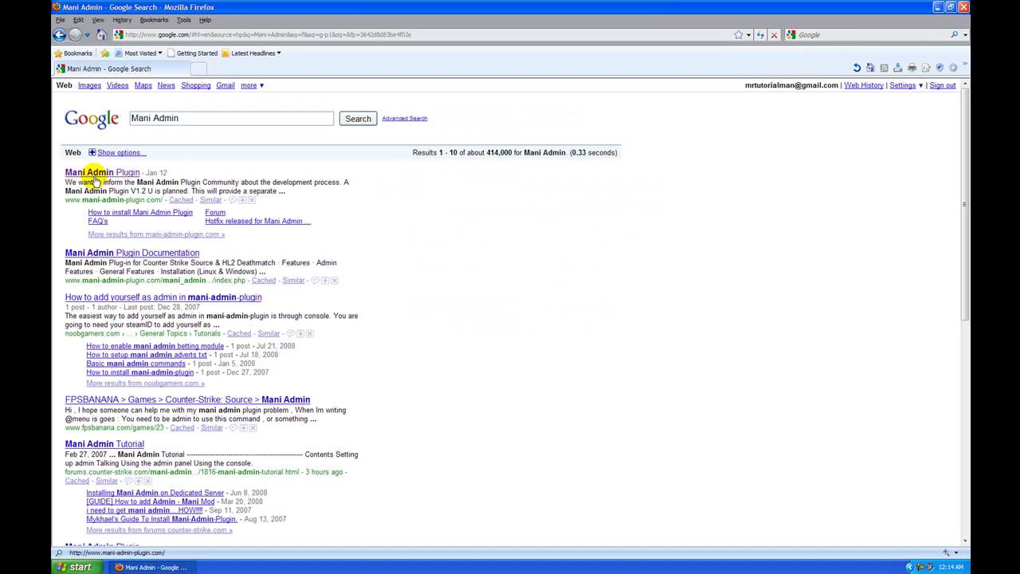
Save the V1.2 T Legacy Source Engine zip and delete the old XP_Shades_Of_Gray_V2.exe download entry.
{"action": "left_click", "coordinate": [94, 175]}
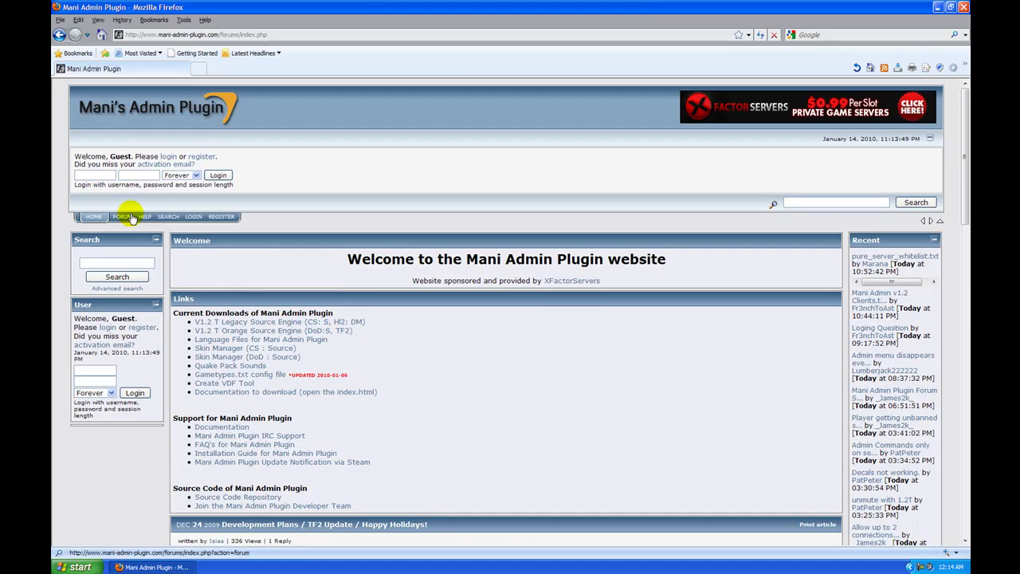
{"action": "scroll", "coordinate": [241, 311], "scroll_direction": "down", "scroll_amount": 1}
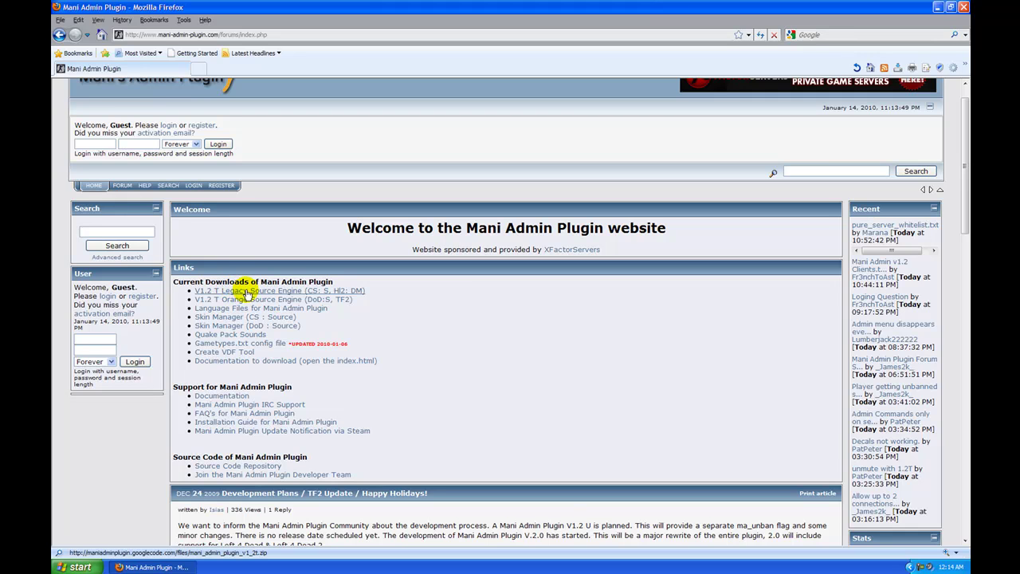
{"action": "left_click", "coordinate": [250, 292]}
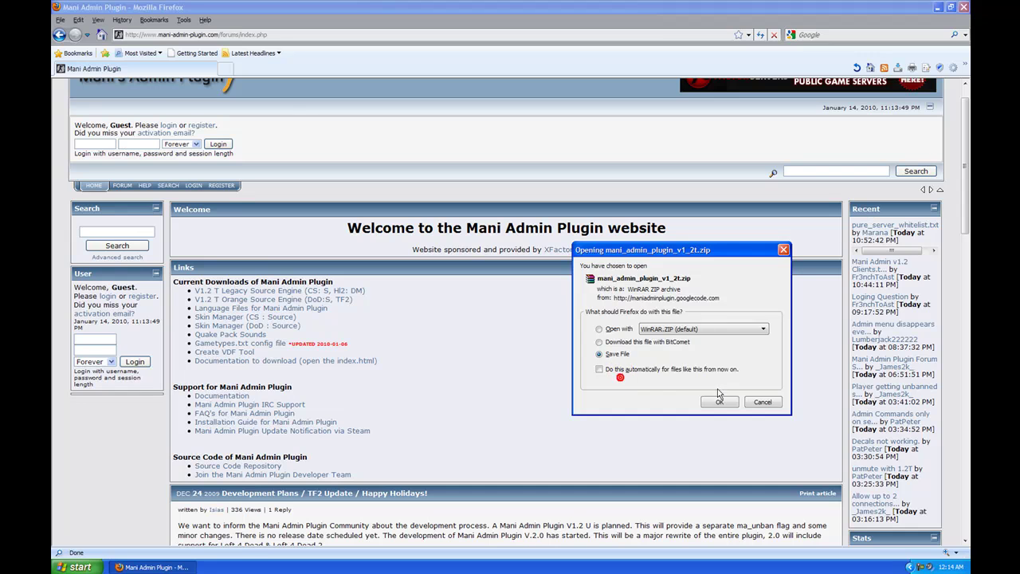
{"action": "left_click", "coordinate": [720, 400]}
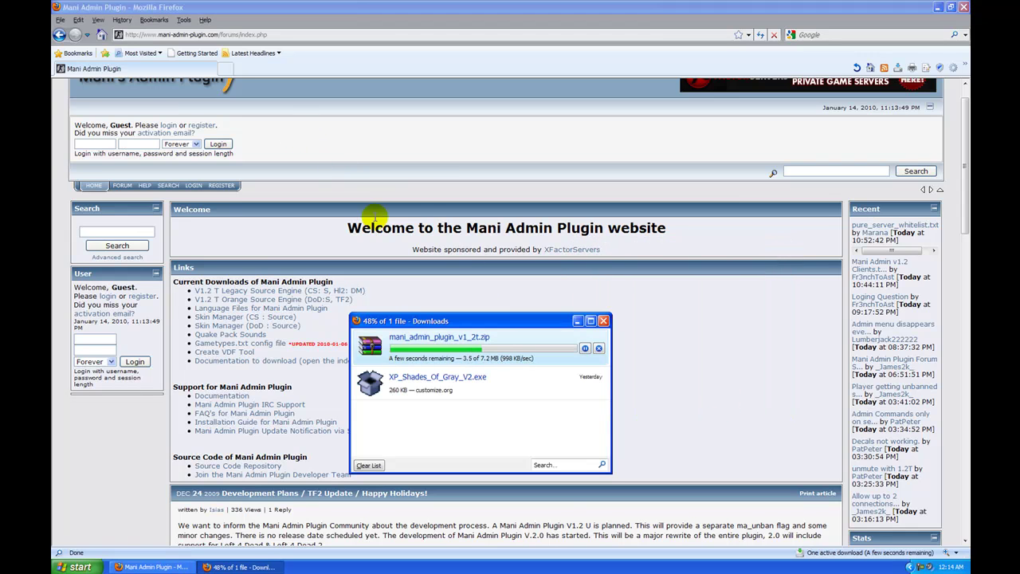
{"action": "left_click", "coordinate": [431, 384]}
{"action": "key", "text": "Delete"}
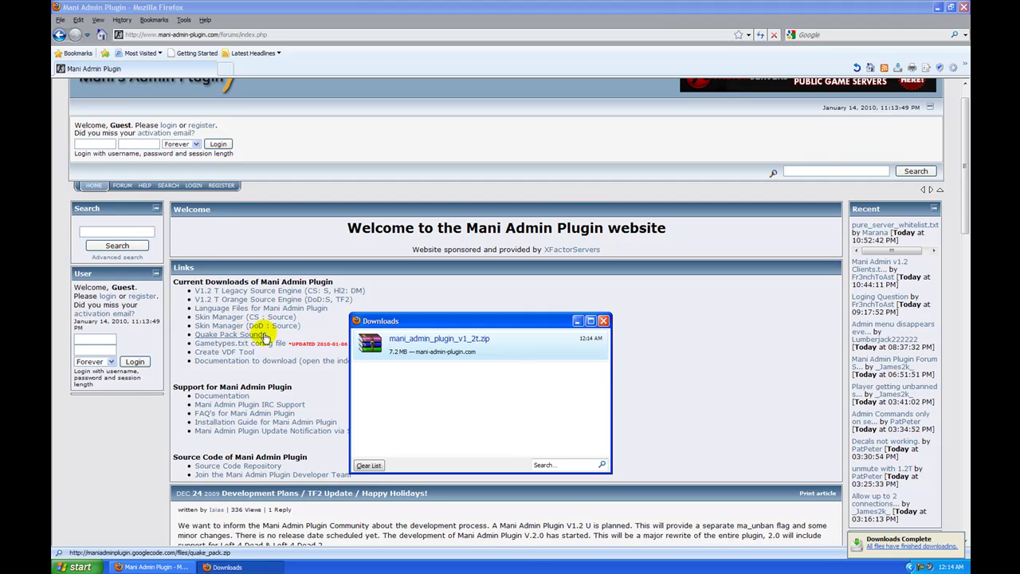
Open mani_admin_plugin_v1_2t.zip in WinRAR, minimize Firefox and close the Downloads window.
{"action": "double_click", "coordinate": [403, 338]}
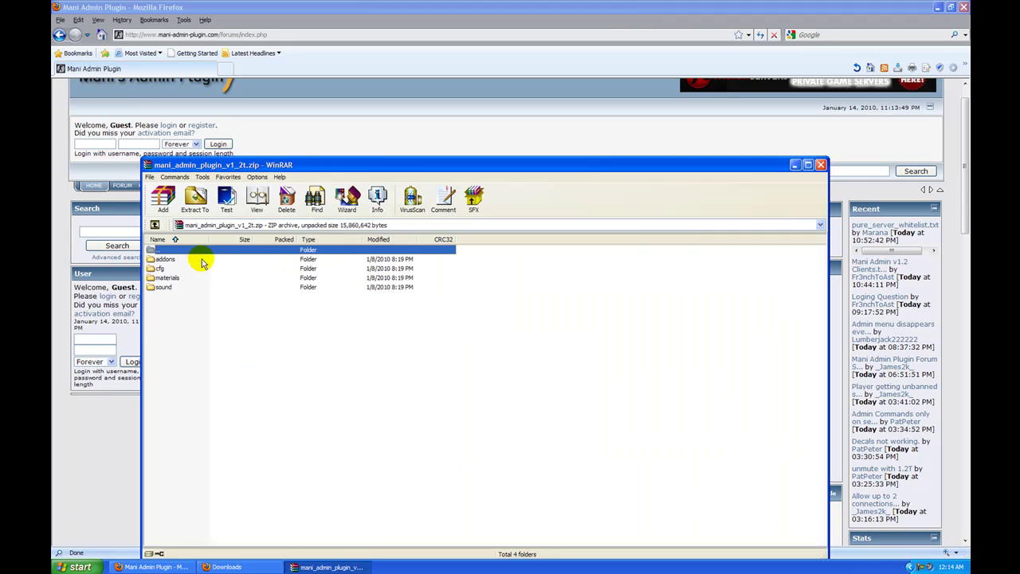
{"action": "left_click", "coordinate": [78, 567]}
{"action": "left_click", "coordinate": [325, 466]}
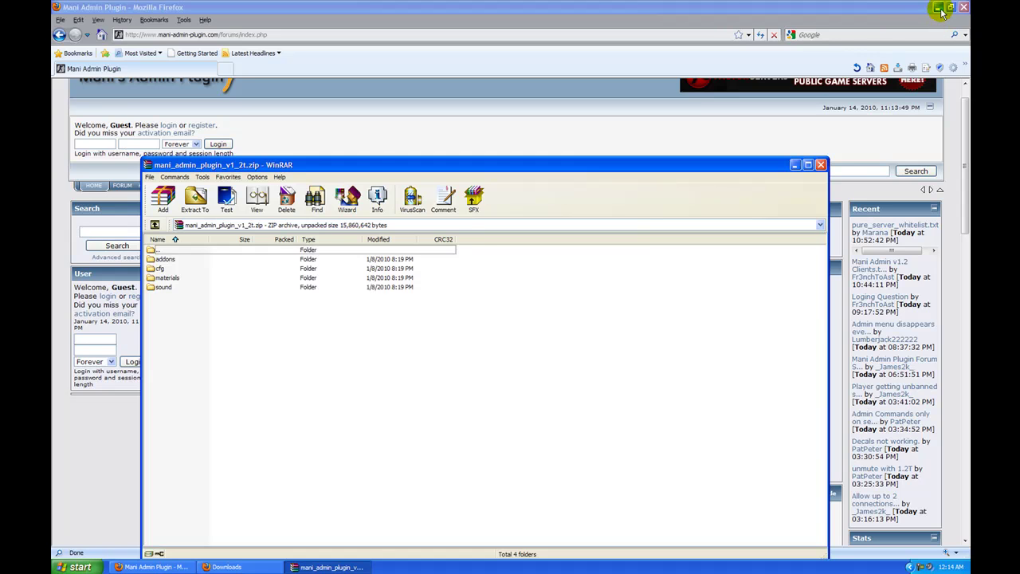
{"action": "left_click_drag", "start_coordinate": [390, 165], "coordinate": [629, 120]}
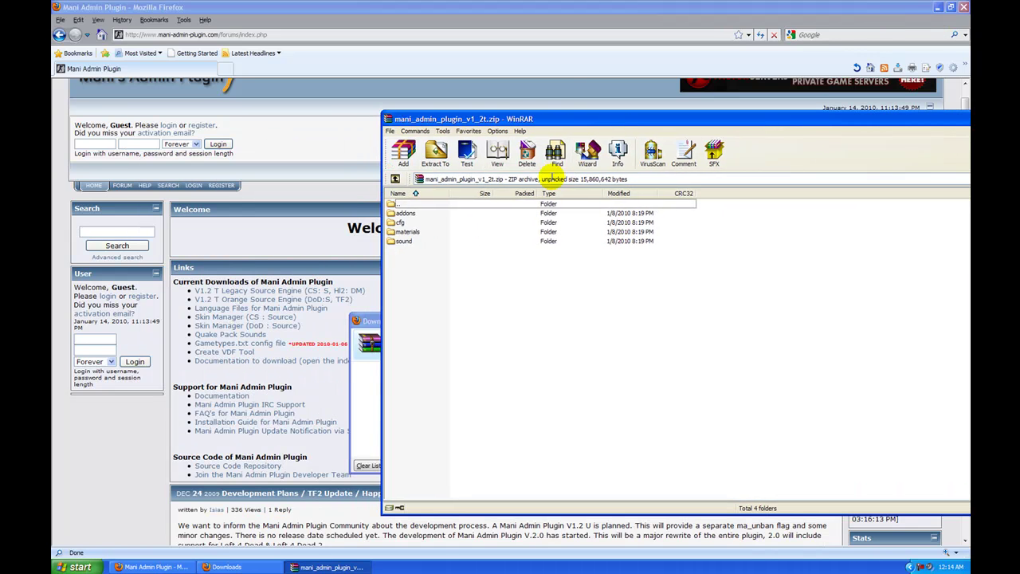
{"action": "left_click", "coordinate": [954, 7]}
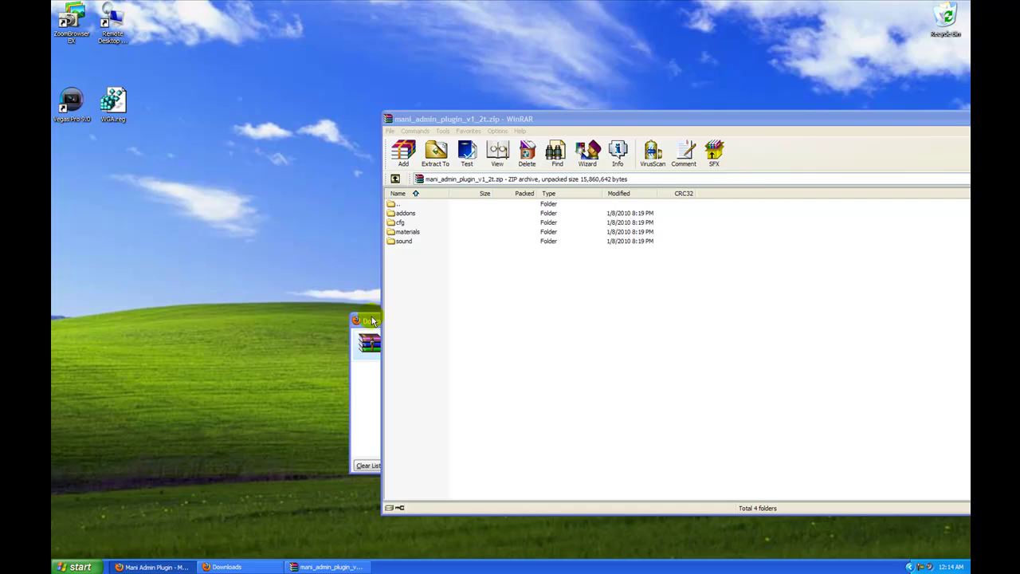
{"action": "left_click_drag", "start_coordinate": [368, 321], "coordinate": [356, 280]}
{"action": "left_click", "coordinate": [436, 275]}
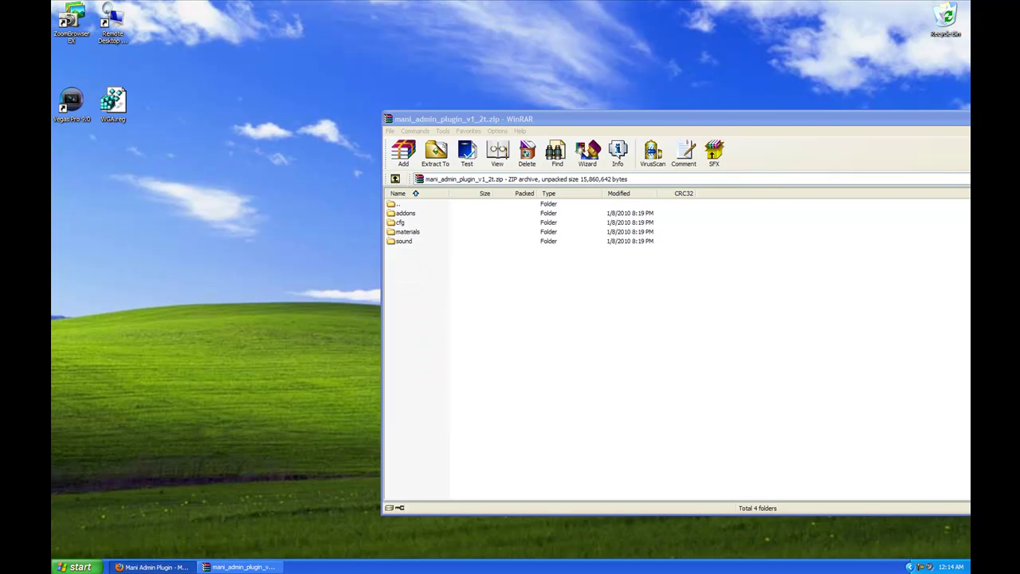
Arrange the windows and open the srcds shortcut's cstrike folder.
{"action": "left_click_drag", "start_coordinate": [443, 119], "coordinate": [567, 160]}
{"action": "left_click_drag", "start_coordinate": [450, 228], "coordinate": [237, 192]}
{"action": "left_click_drag", "start_coordinate": [619, 160], "coordinate": [379, 140]}
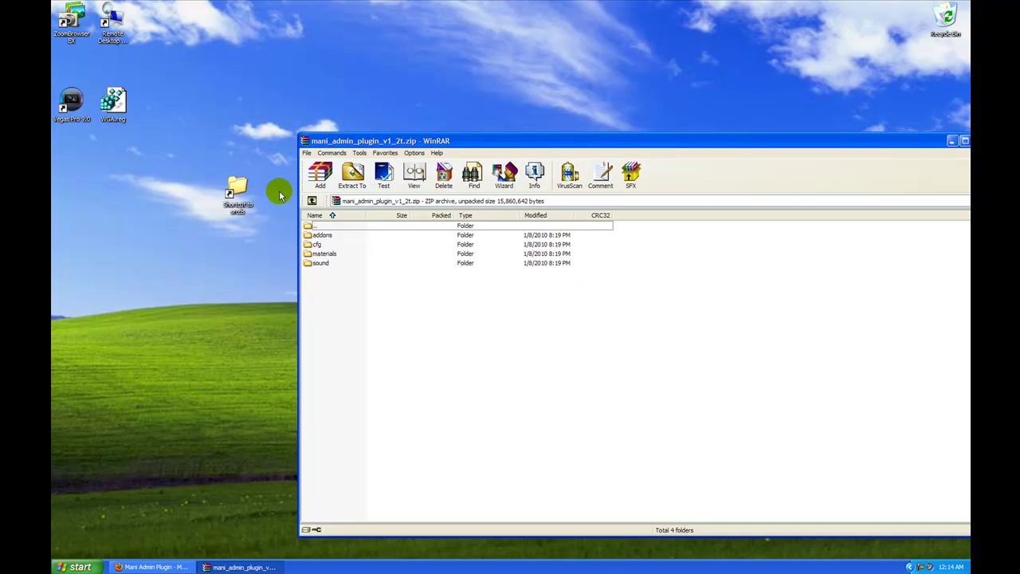
{"action": "double_click", "coordinate": [238, 191]}
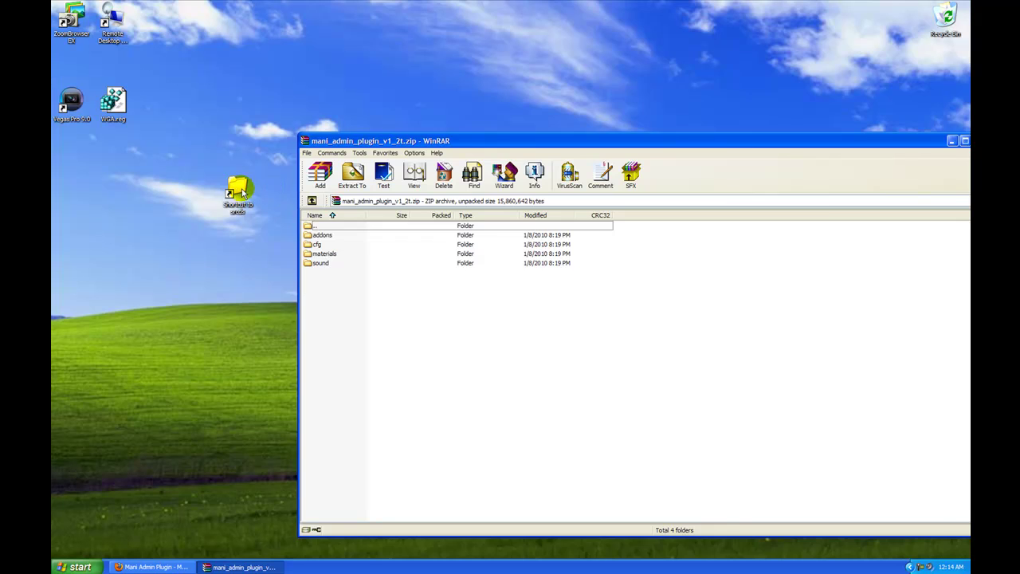
{"action": "double_click", "coordinate": [642, 177]}
Extract the addons, cfg, materials and sound folders into cstrike, replacing existing files.
{"action": "left_click", "coordinate": [347, 134]}
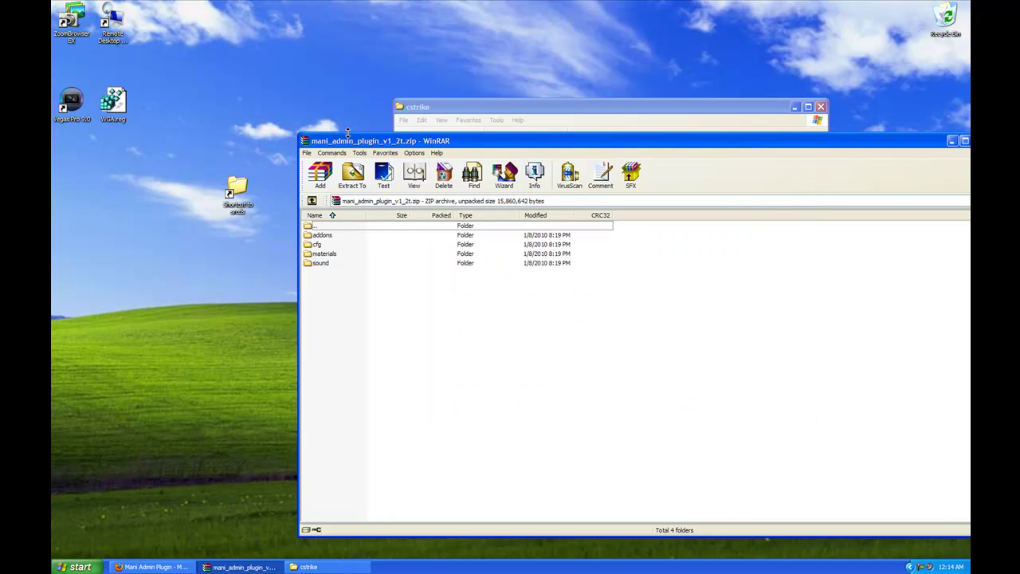
{"action": "left_click", "coordinate": [341, 236]}
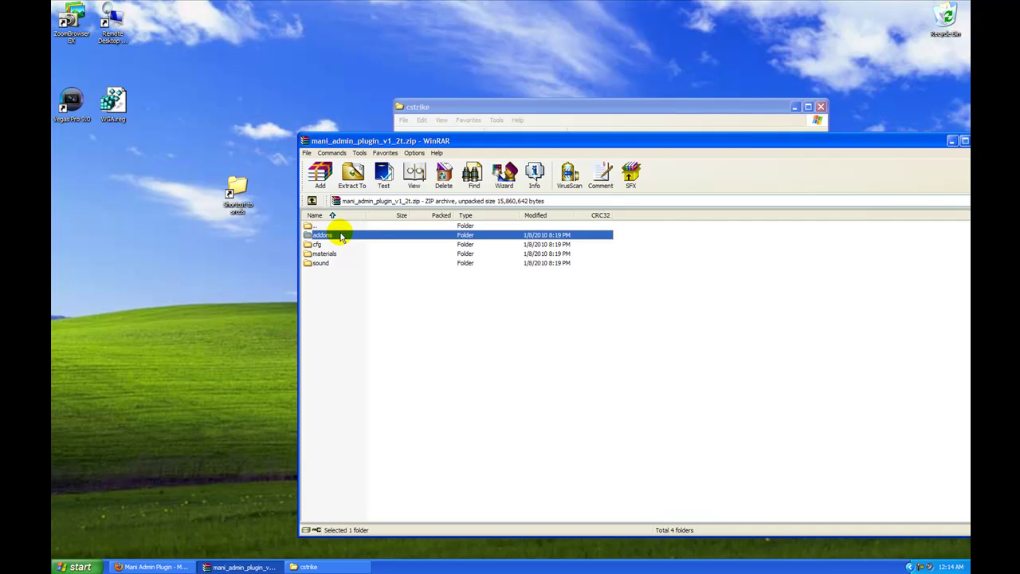
{"action": "key", "text": "shift+Down"}
{"action": "key", "text": "shift+Down"}
{"action": "key", "text": "shift+Down"}
{"action": "left_click_drag", "start_coordinate": [330, 139], "coordinate": [746, 252]}
{"action": "left_click_drag", "start_coordinate": [746, 346], "coordinate": [614, 351]}
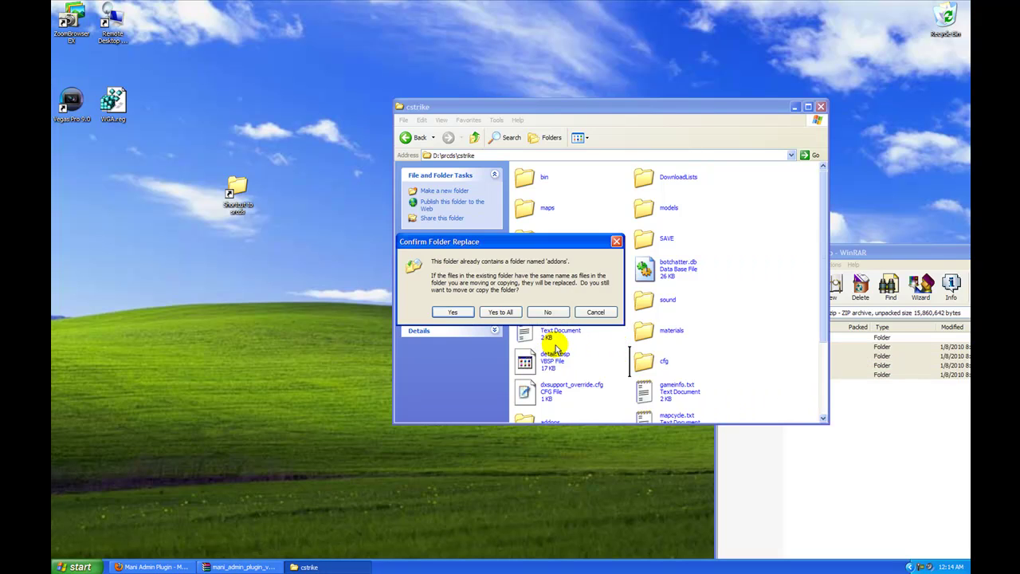
{"action": "left_click", "coordinate": [501, 312]}
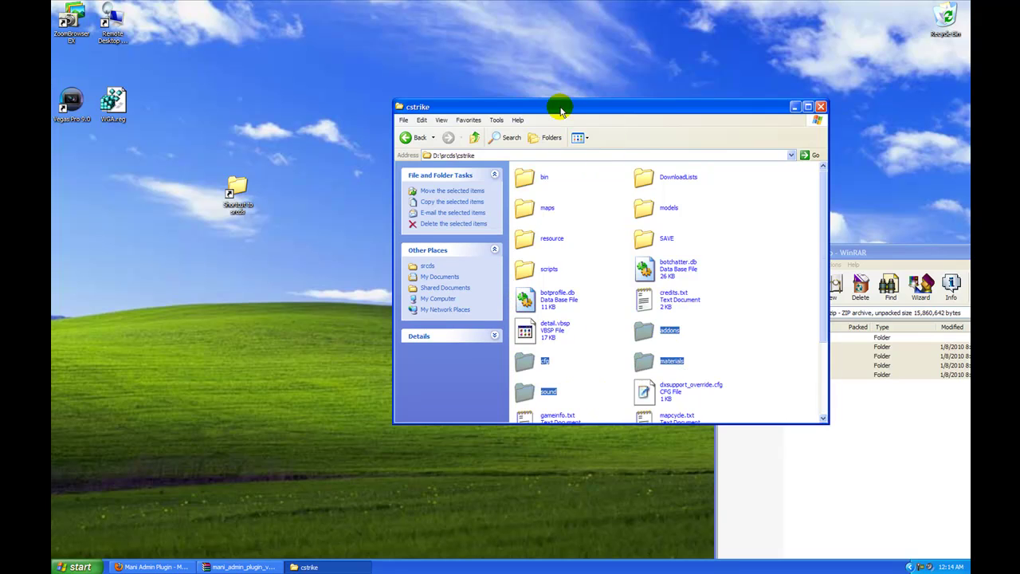
Open server.cfg from the cstrike cfg folder in WordPad.
{"action": "left_click_drag", "start_coordinate": [576, 108], "coordinate": [474, 76]}
{"action": "left_click", "coordinate": [813, 252]}
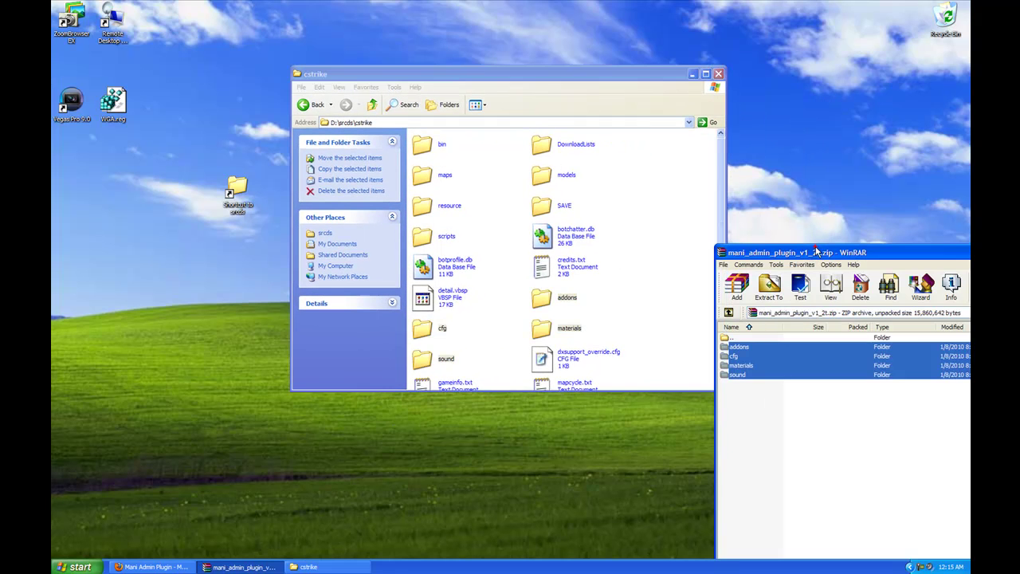
{"action": "left_click", "coordinate": [643, 330]}
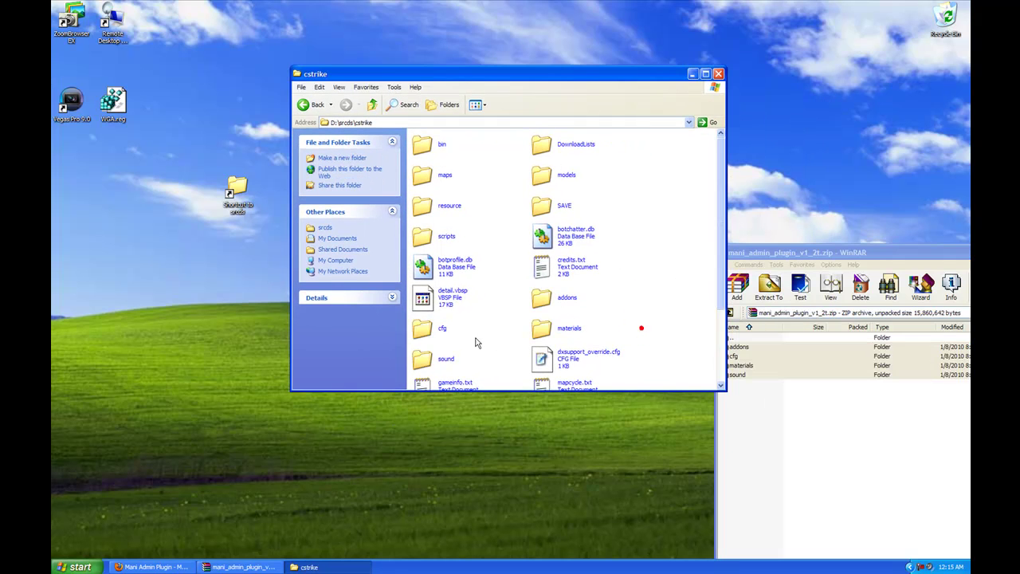
{"action": "double_click", "coordinate": [423, 331]}
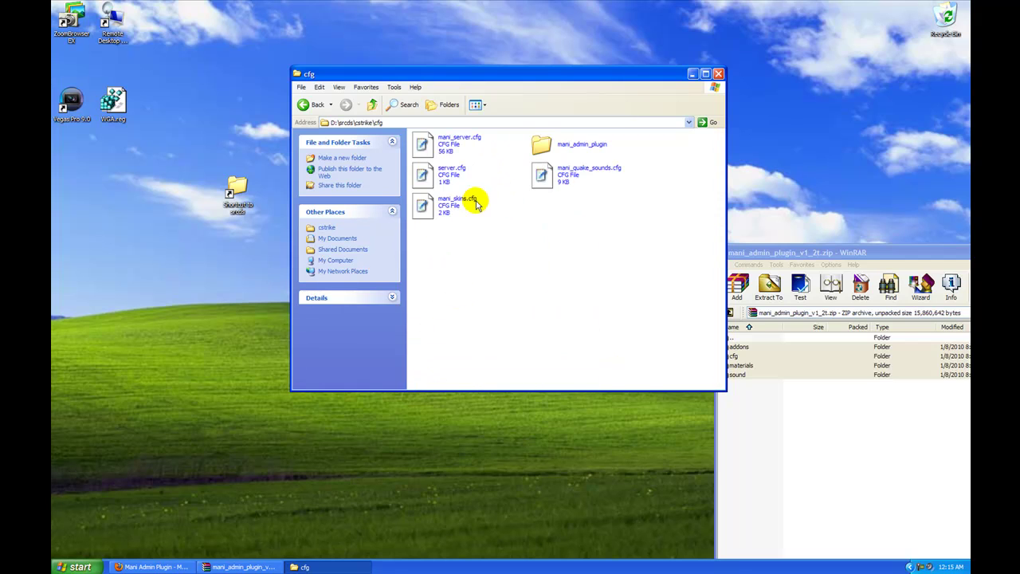
{"action": "left_click", "coordinate": [451, 177]}
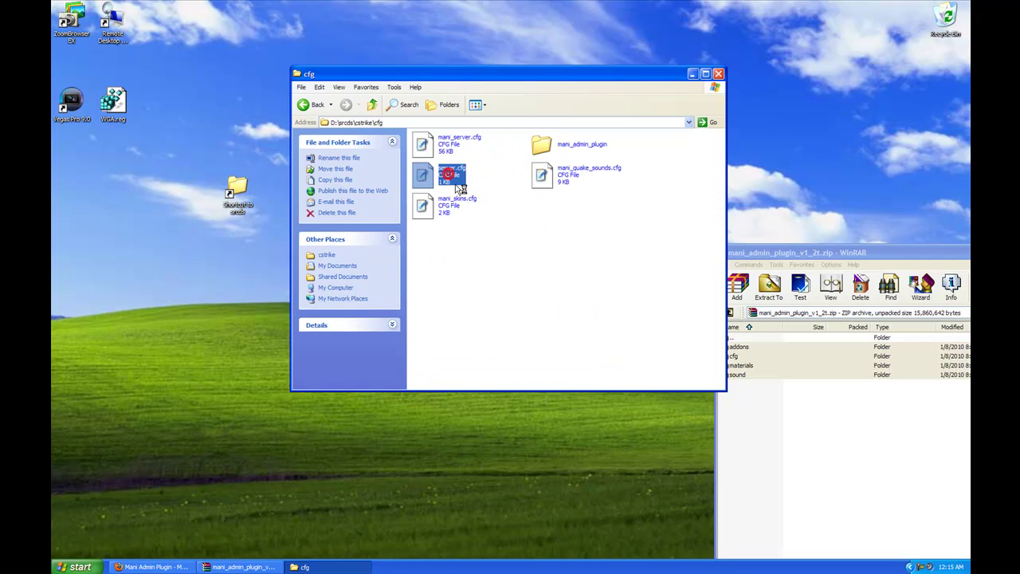
{"action": "double_click", "coordinate": [450, 177]}
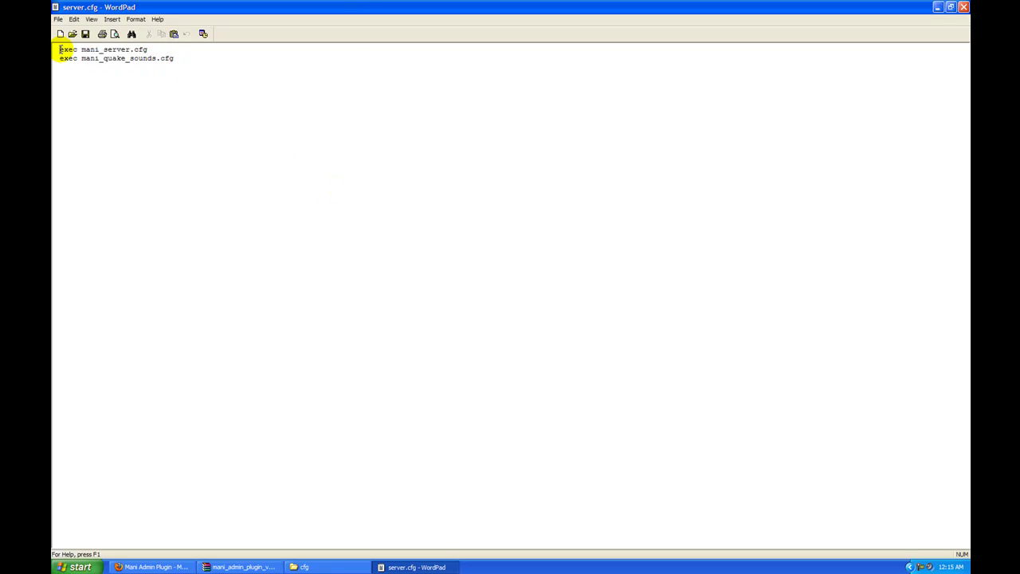
Check the exec mani_server.cfg line in server.cfg, then clear the selection.
{"action": "left_click_drag", "start_coordinate": [59, 50], "coordinate": [167, 50]}
{"action": "left_click", "coordinate": [174, 51]}
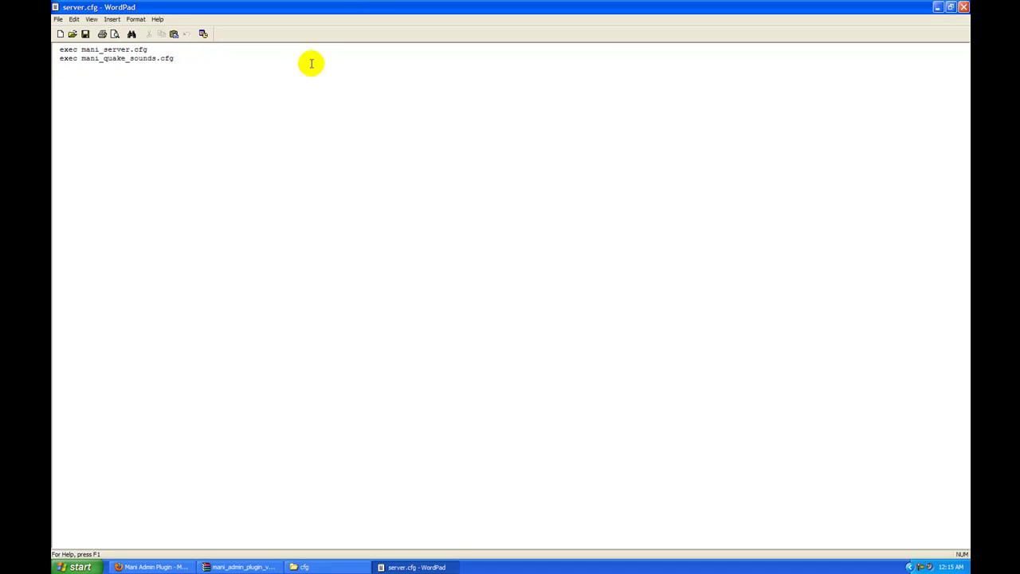
Close WordPad and the plugin archive window, then return to D:\srcds\cstrike.
{"action": "left_click", "coordinate": [964, 7]}
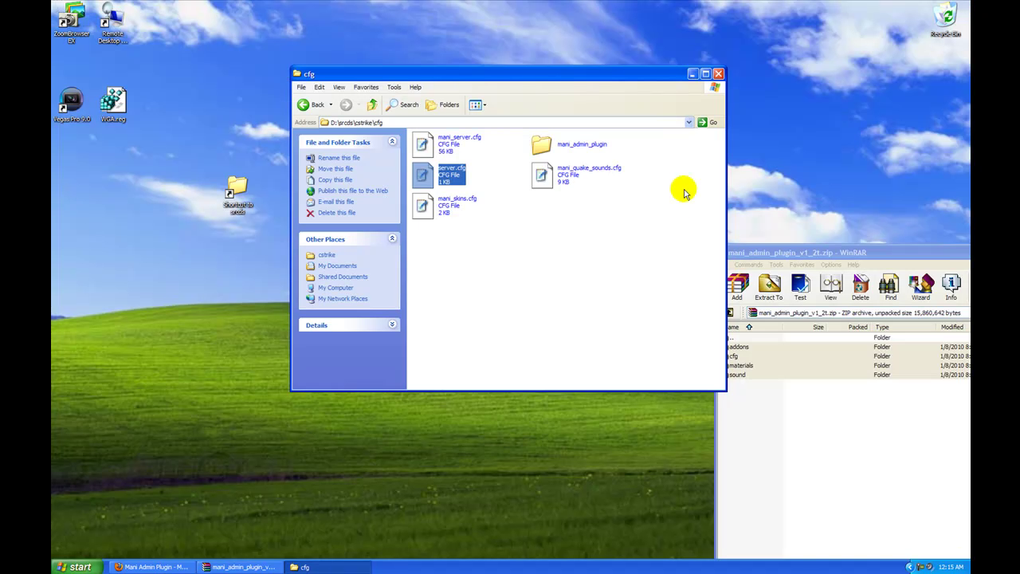
{"action": "left_click", "coordinate": [539, 237]}
{"action": "left_click_drag", "start_coordinate": [408, 75], "coordinate": [367, 98]}
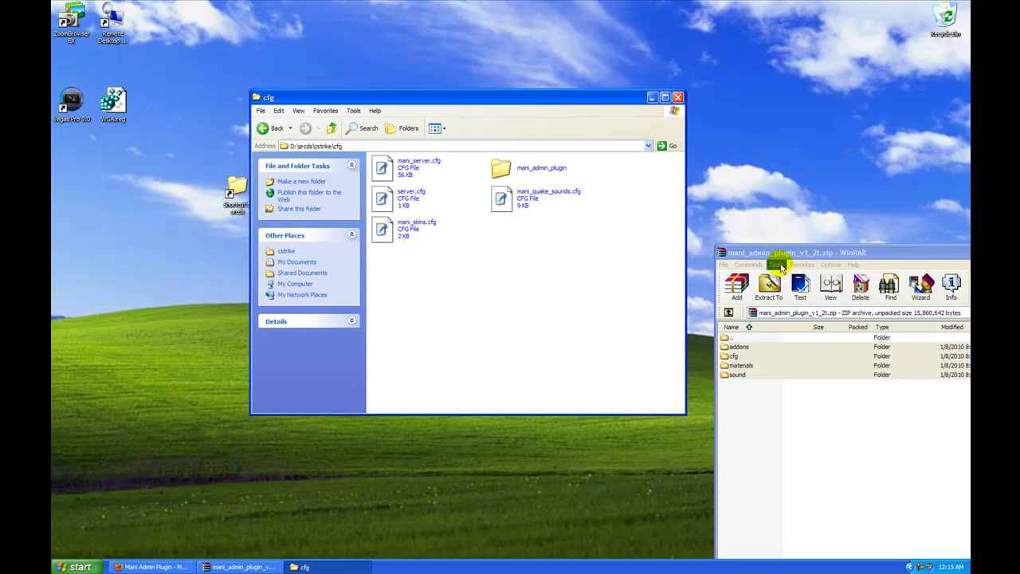
{"action": "key", "text": "ctrl+a"}
{"action": "left_click_drag", "start_coordinate": [769, 251], "coordinate": [668, 236]}
{"action": "left_click_drag", "start_coordinate": [737, 236], "coordinate": [311, 227]}
{"action": "left_click", "coordinate": [868, 228]}
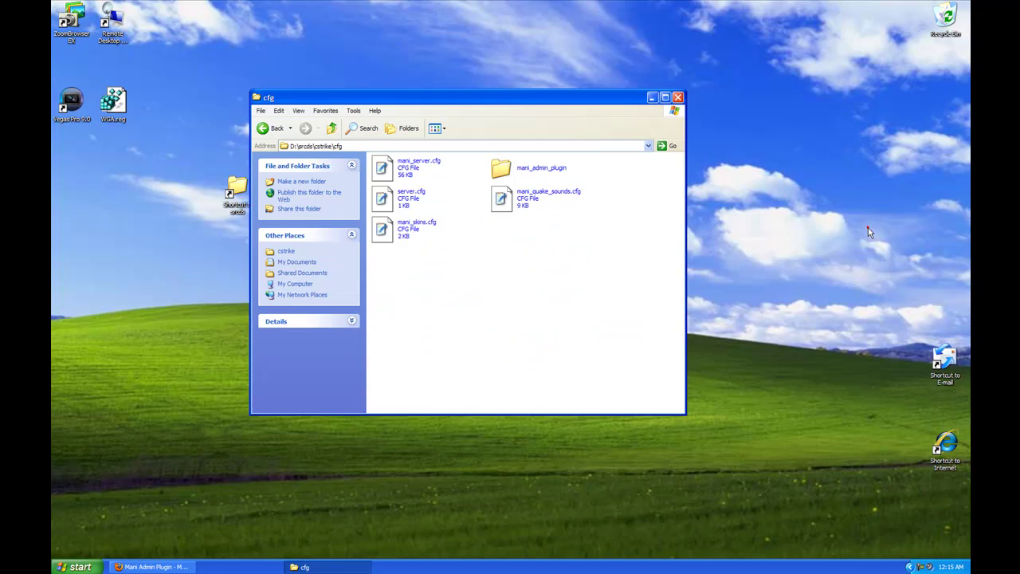
{"action": "left_click", "coordinate": [264, 121]}
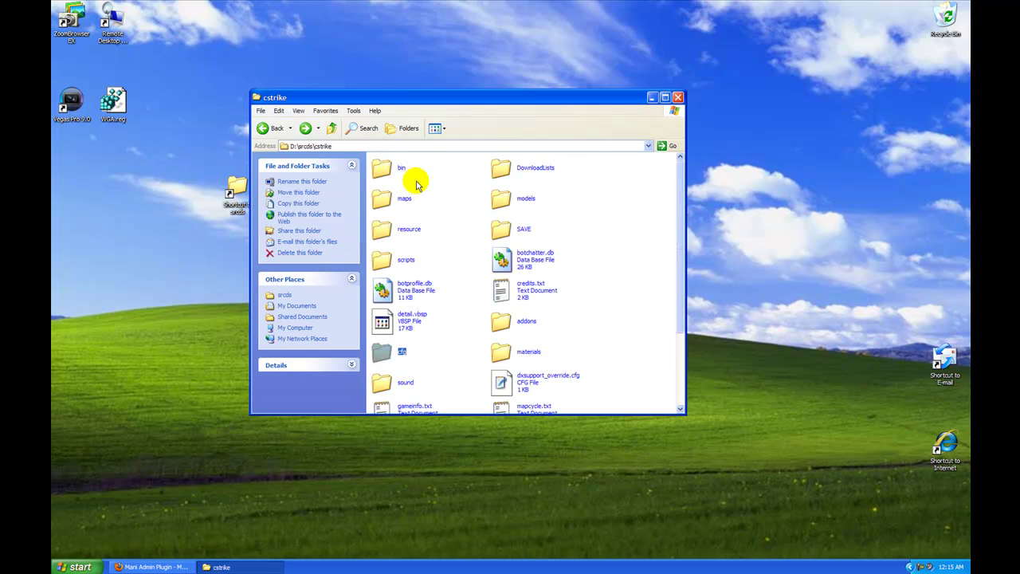
Use CreateVDF.exe in addons to save mani_admin_plugin.vdf for cstrike, then return to cstrike.
{"action": "scroll", "coordinate": [476, 287], "scroll_direction": "down", "scroll_amount": 1}
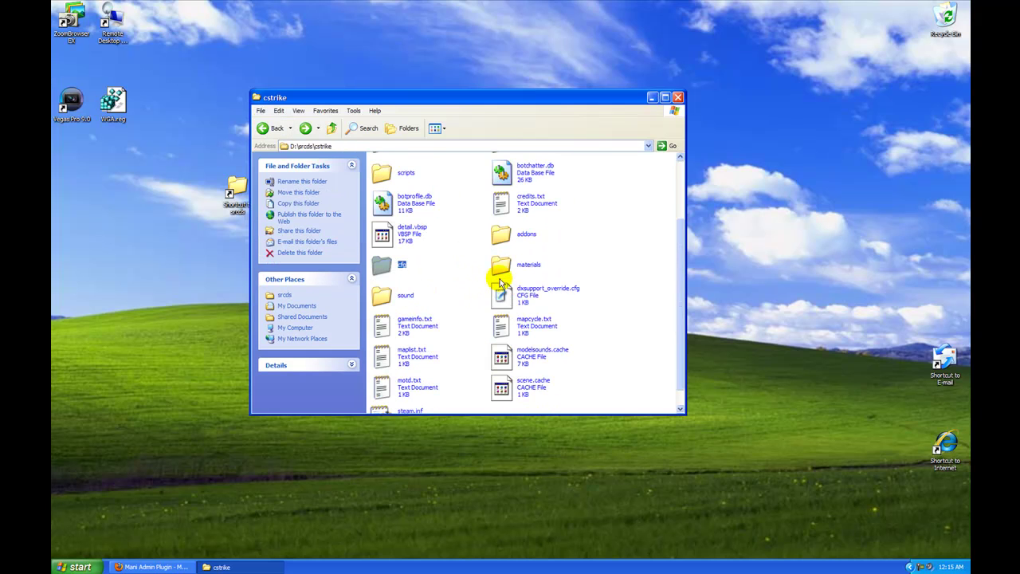
{"action": "double_click", "coordinate": [499, 234]}
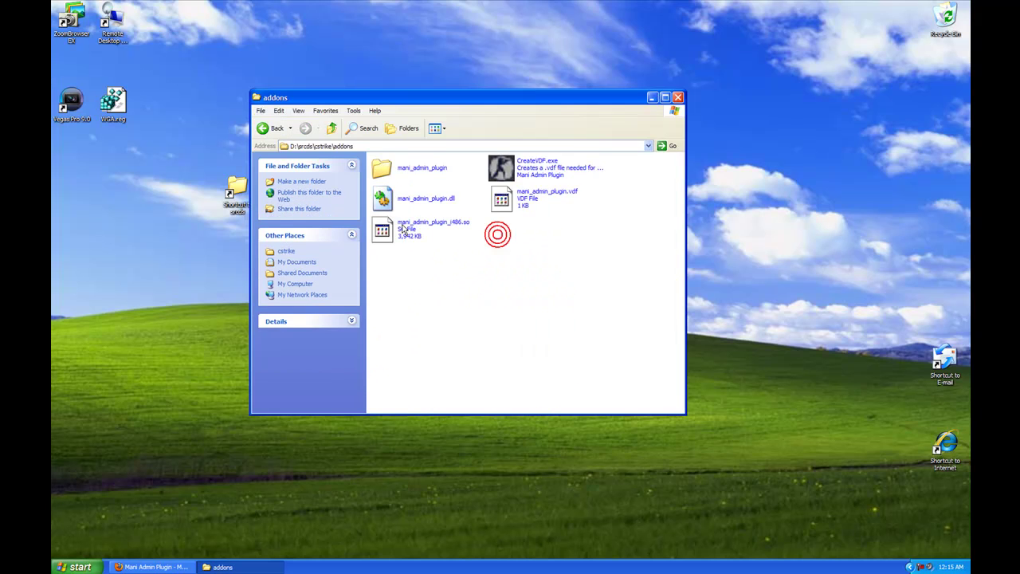
{"action": "double_click", "coordinate": [532, 173]}
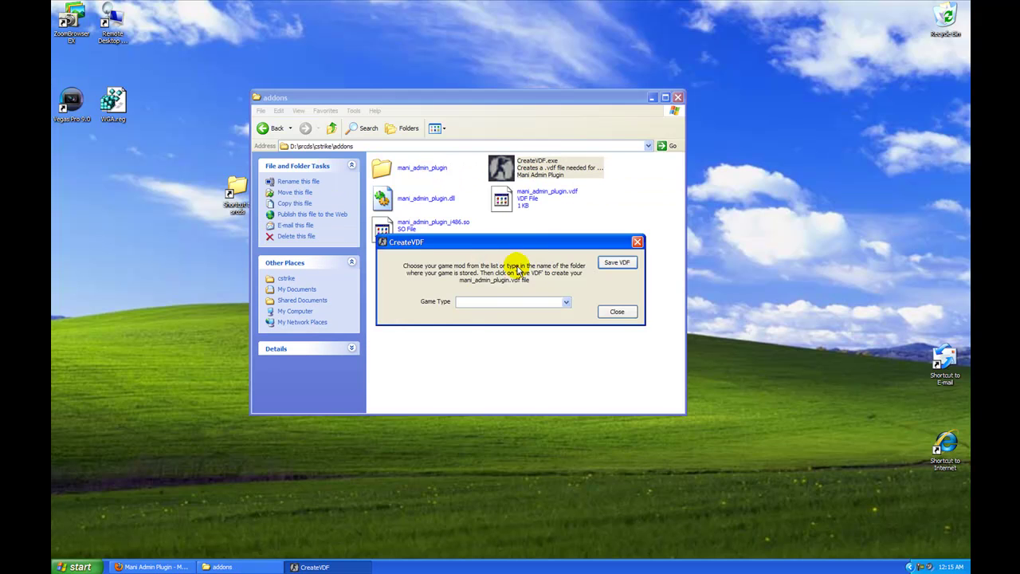
{"action": "left_click", "coordinate": [566, 303]}
{"action": "left_click", "coordinate": [528, 313]}
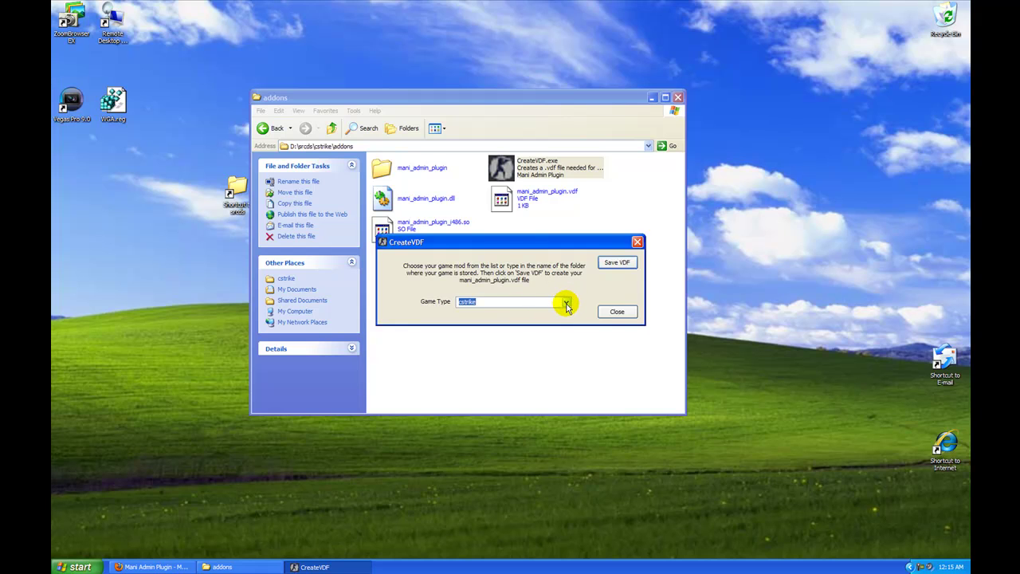
{"action": "left_click", "coordinate": [617, 262]}
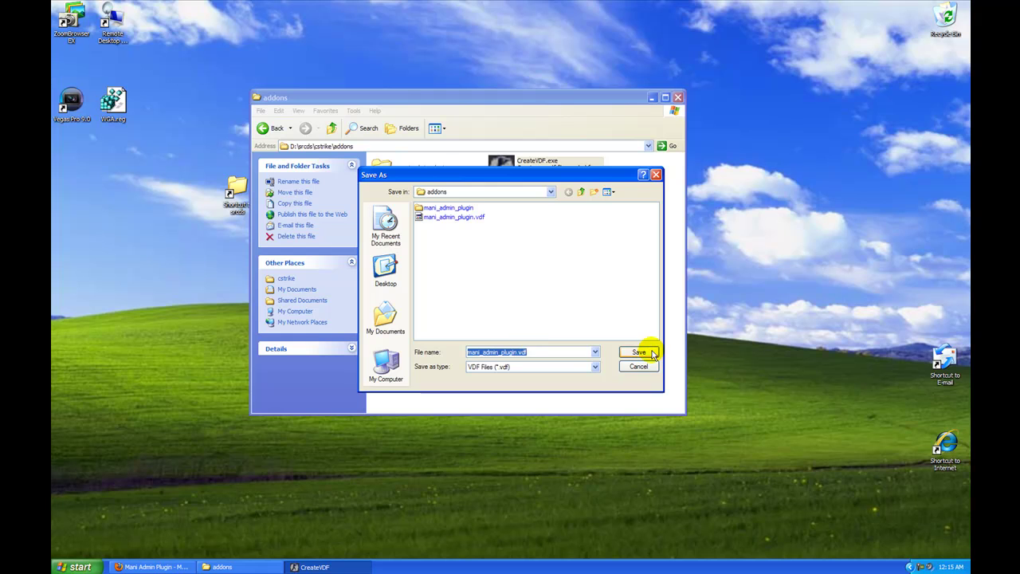
{"action": "left_click", "coordinate": [637, 352]}
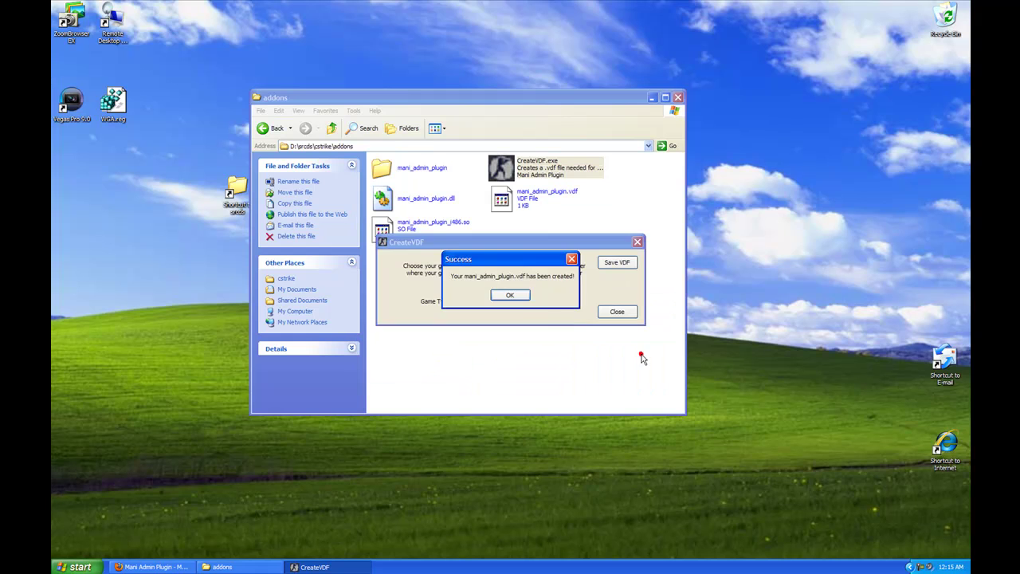
{"action": "left_click", "coordinate": [510, 295]}
{"action": "left_click", "coordinate": [617, 311]}
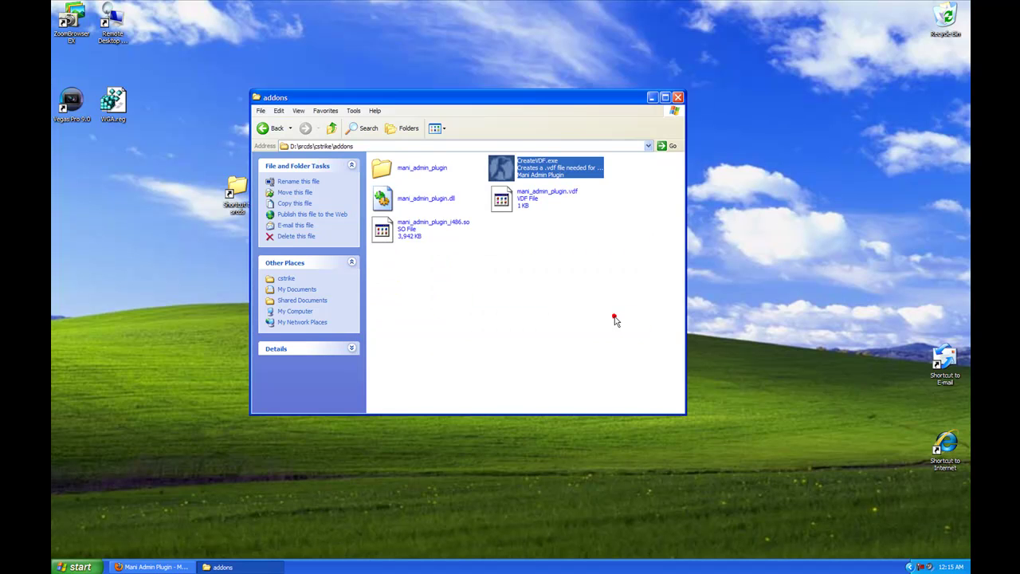
{"action": "left_click", "coordinate": [274, 130]}
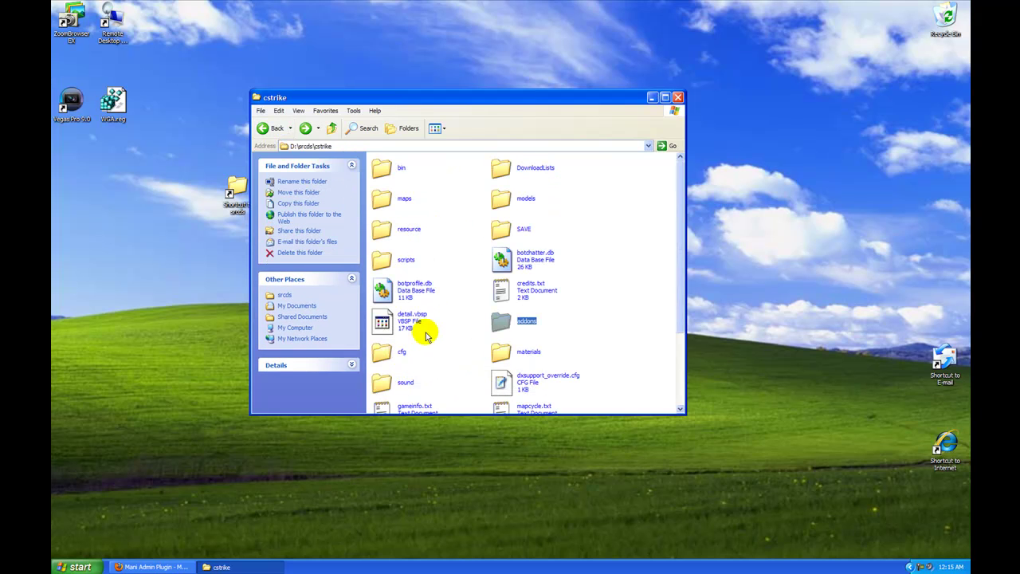
Save the Quake Pack Sounds archive quake_pack.zip from the plugin site, then minimize Firefox.
{"action": "left_click", "coordinate": [151, 567]}
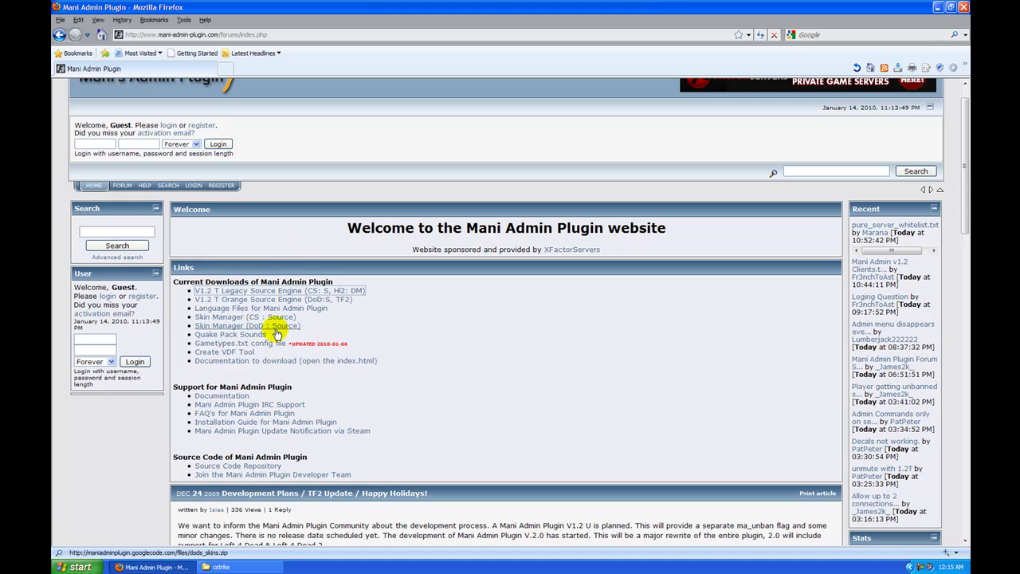
{"action": "left_click", "coordinate": [237, 338]}
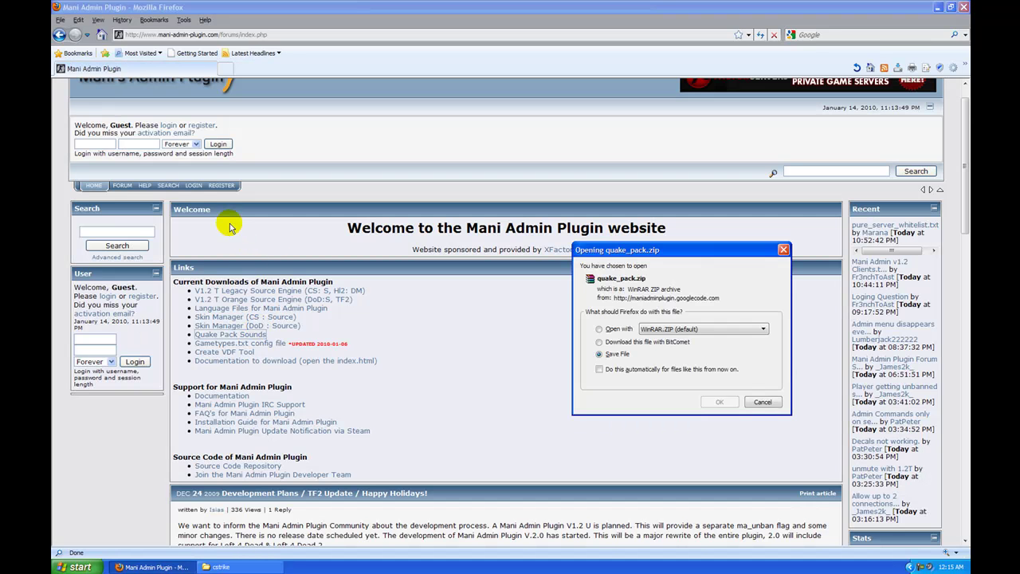
{"action": "left_click", "coordinate": [721, 403]}
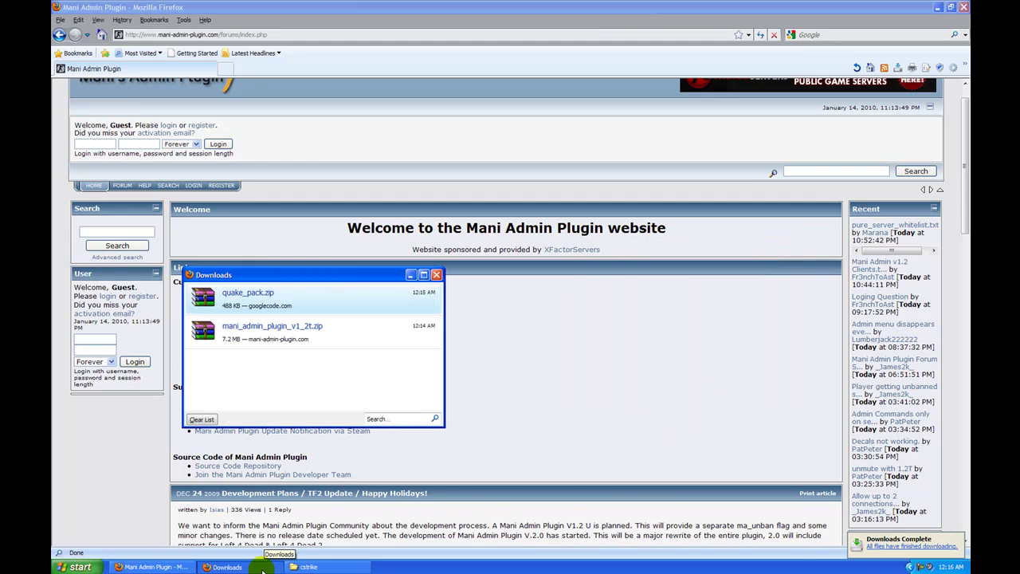
{"action": "left_click", "coordinate": [937, 7]}
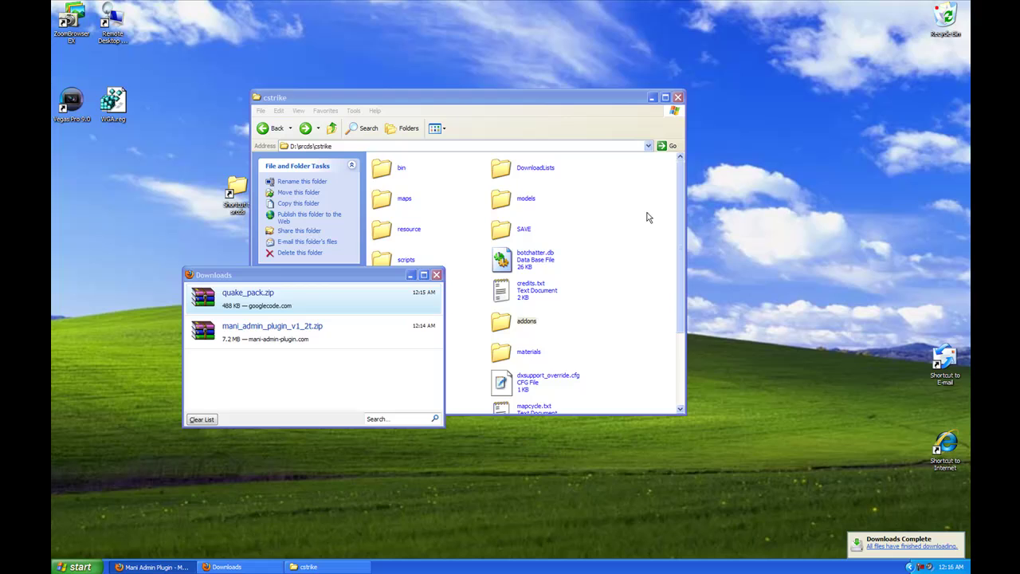
Copy quake_pack.zip's cfg and sound folders into cstrike with Yes to All, then select cfg.
{"action": "double_click", "coordinate": [297, 297]}
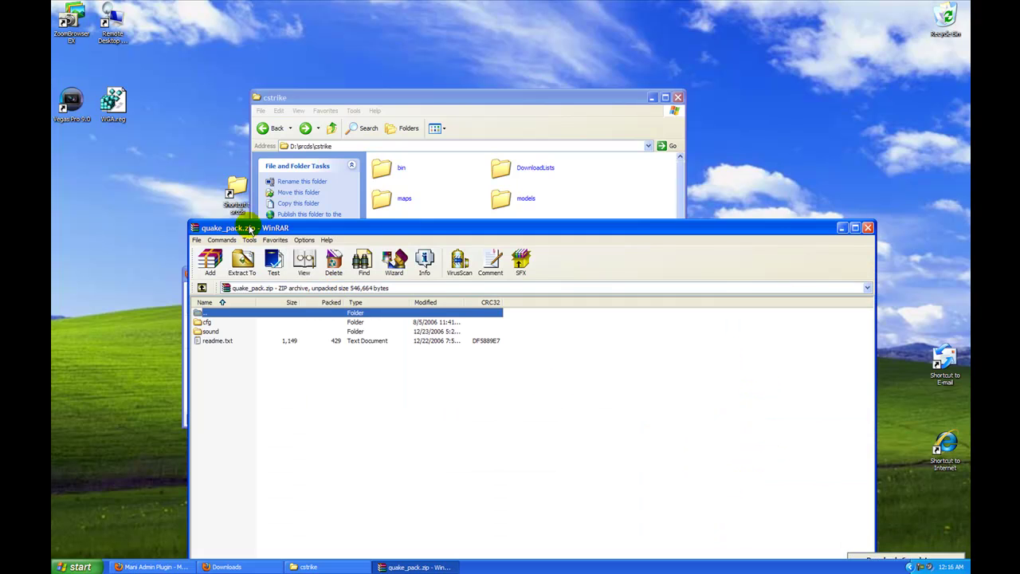
{"action": "left_click_drag", "start_coordinate": [249, 229], "coordinate": [609, 220]}
{"action": "left_click", "coordinate": [570, 316]}
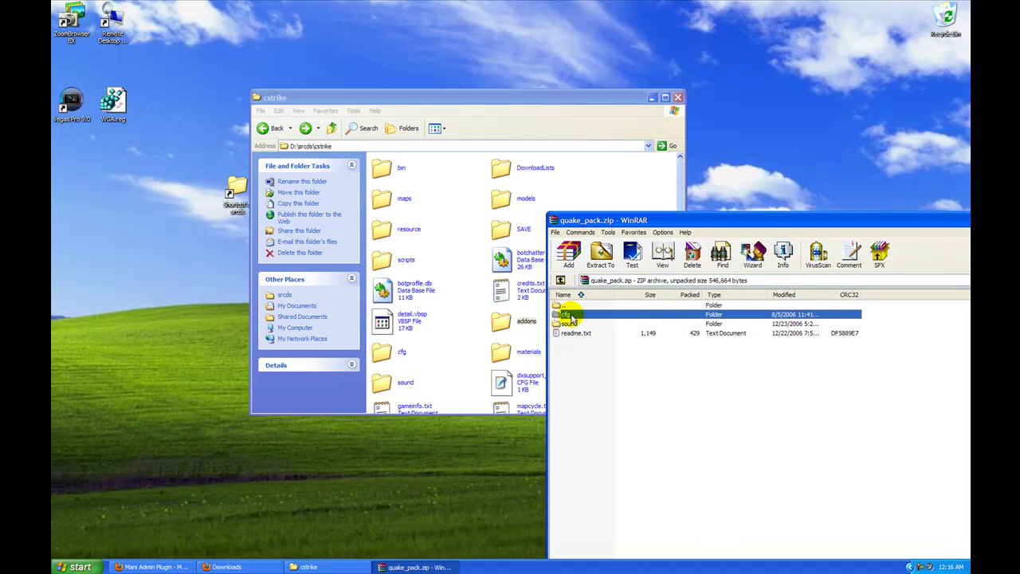
{"action": "left_click", "coordinate": [570, 321], "text": "ctrl"}
{"action": "left_click_drag", "start_coordinate": [572, 319], "coordinate": [486, 314]}
{"action": "left_click", "coordinate": [502, 312]}
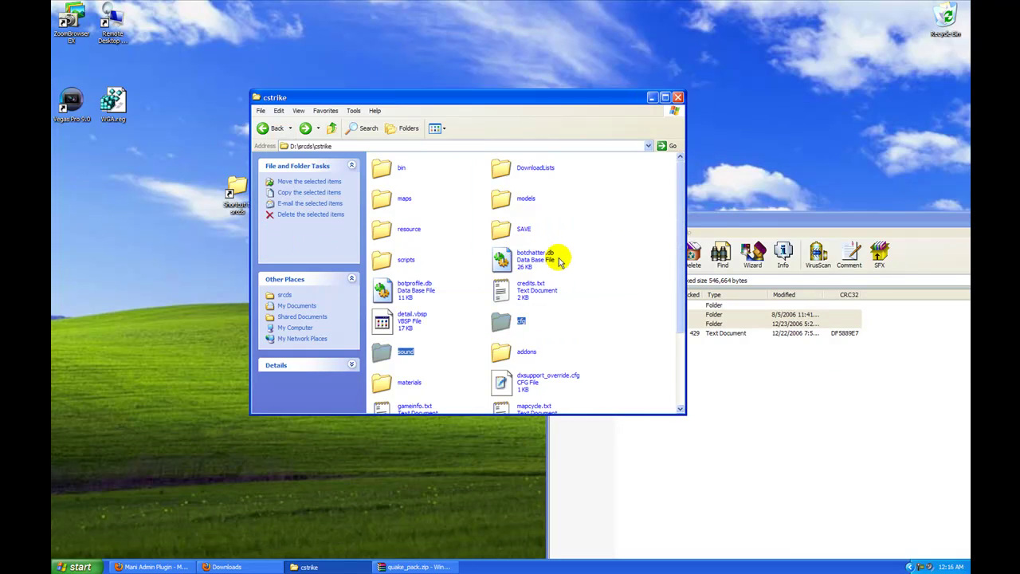
{"action": "left_click", "coordinate": [518, 321]}
Review mani_quake_sounds.cfg's mani_quake_auto_download 1 setting, then save and close the file.
{"action": "double_click", "coordinate": [518, 320]}
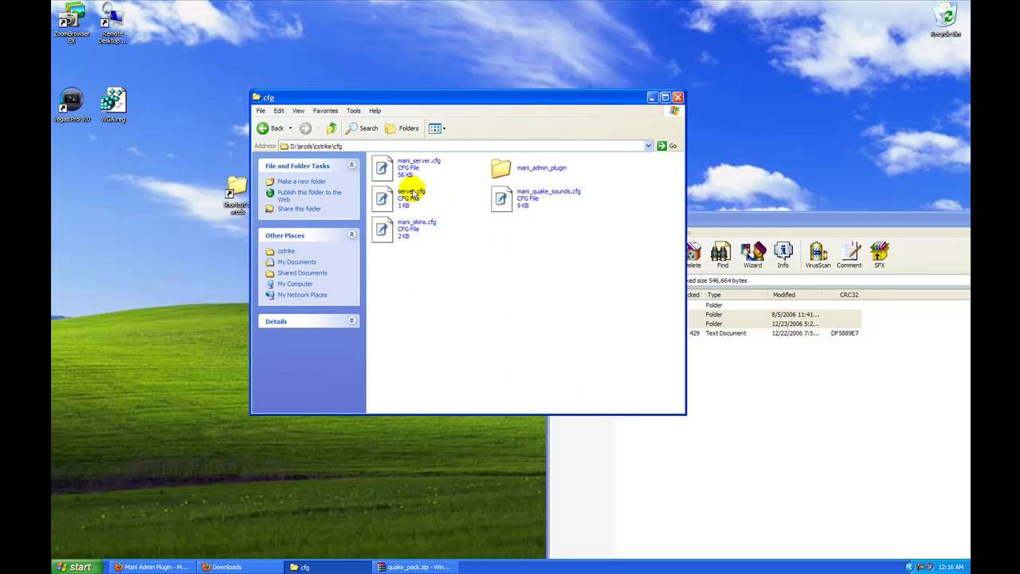
{"action": "double_click", "coordinate": [514, 200]}
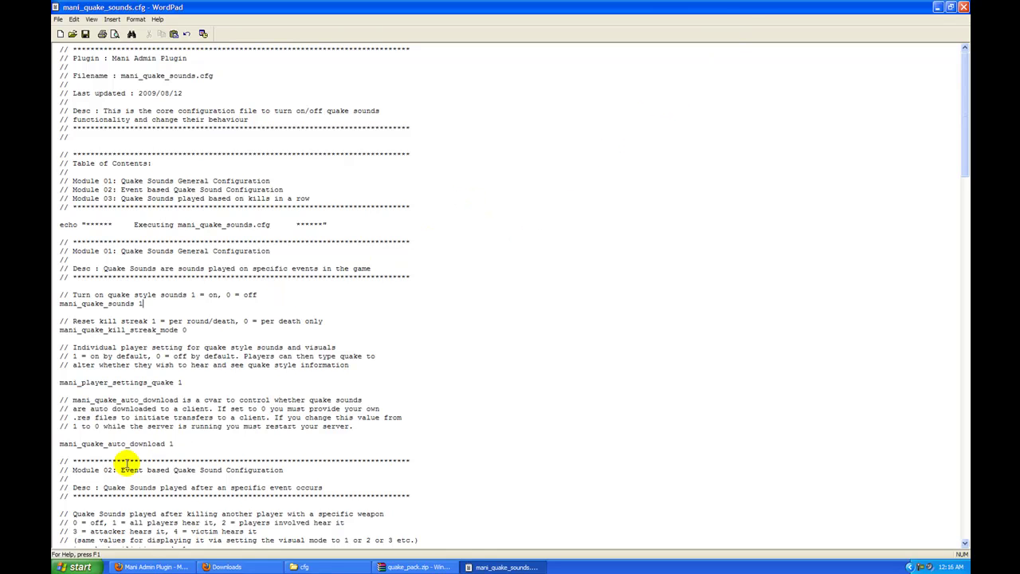
{"action": "left_click_drag", "start_coordinate": [189, 446], "coordinate": [81, 444]}
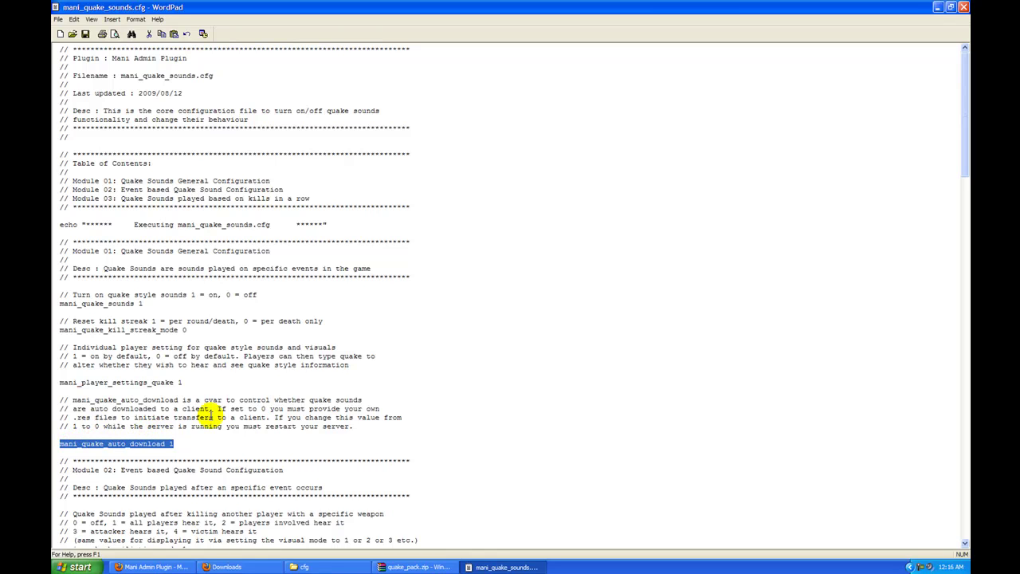
{"action": "left_click", "coordinate": [278, 373]}
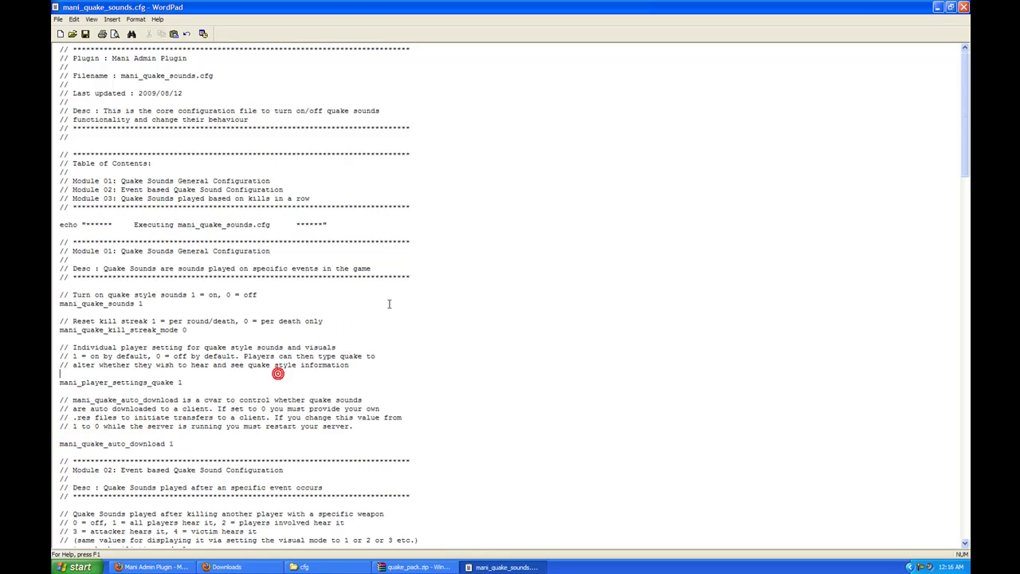
{"action": "left_click", "coordinate": [963, 7]}
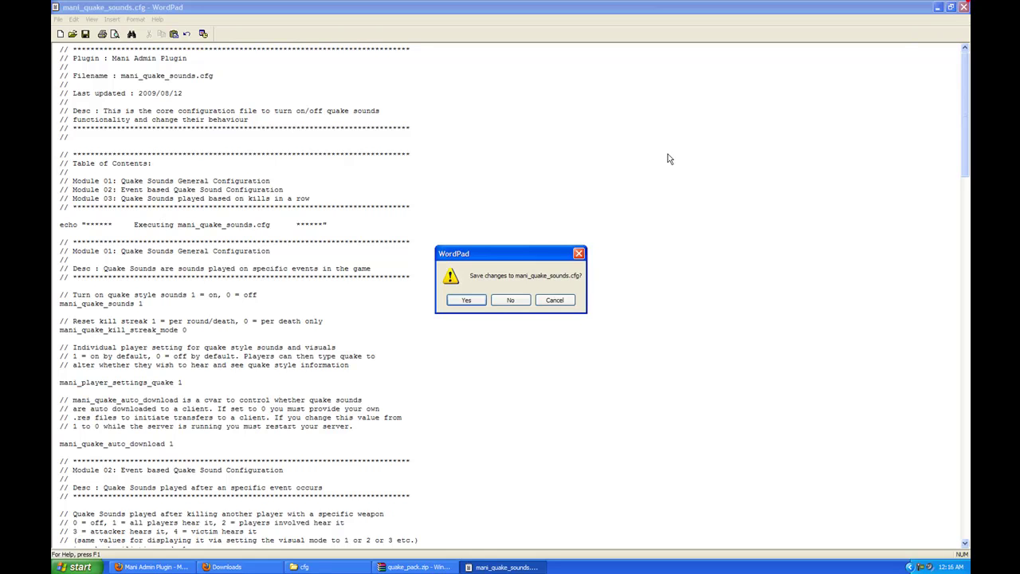
{"action": "left_click", "coordinate": [465, 300]}
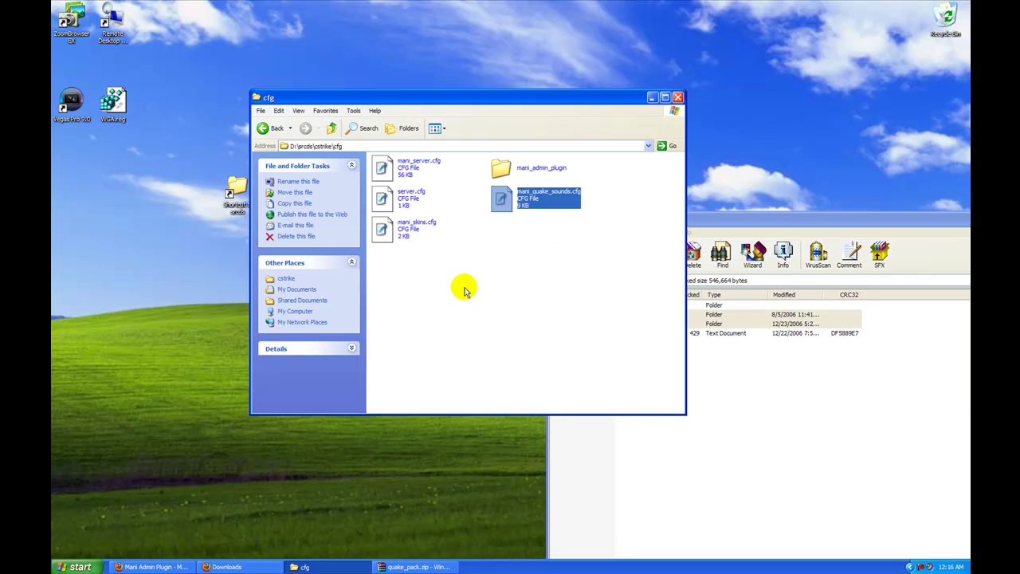
{"action": "left_click", "coordinate": [463, 287]}
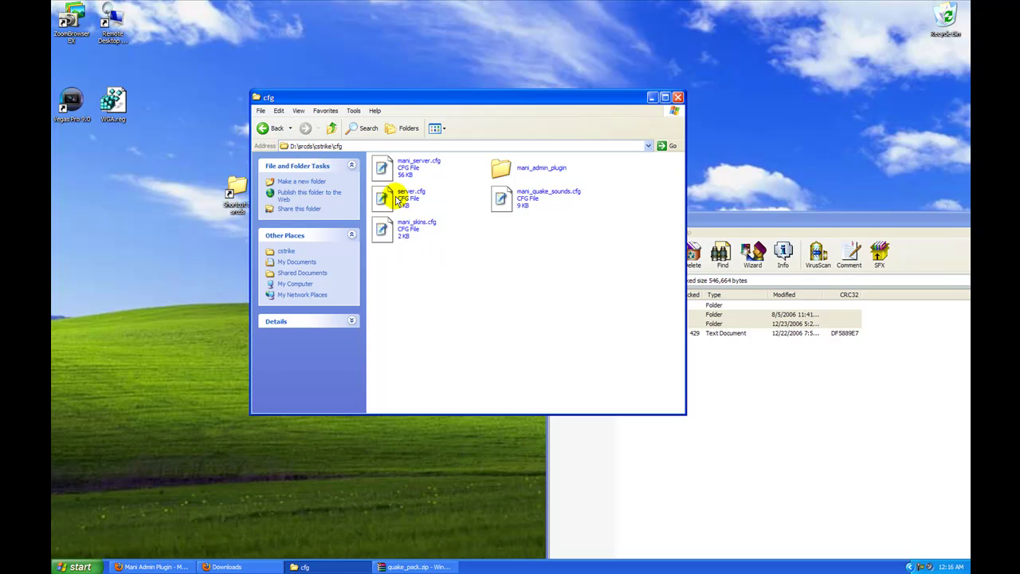
Open mani_server.cfg in WordPad and scroll through its contents.
{"action": "left_click", "coordinate": [396, 166]}
{"action": "scroll", "coordinate": [417, 200], "scroll_direction": "down", "scroll_amount": 10}
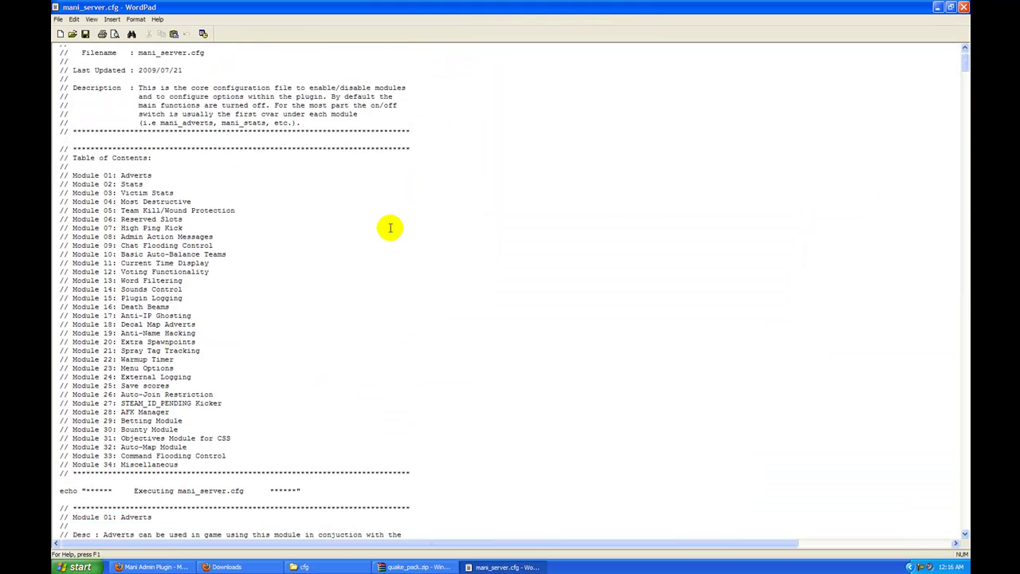
{"action": "scroll", "coordinate": [371, 246], "scroll_direction": "down", "scroll_amount": 3}
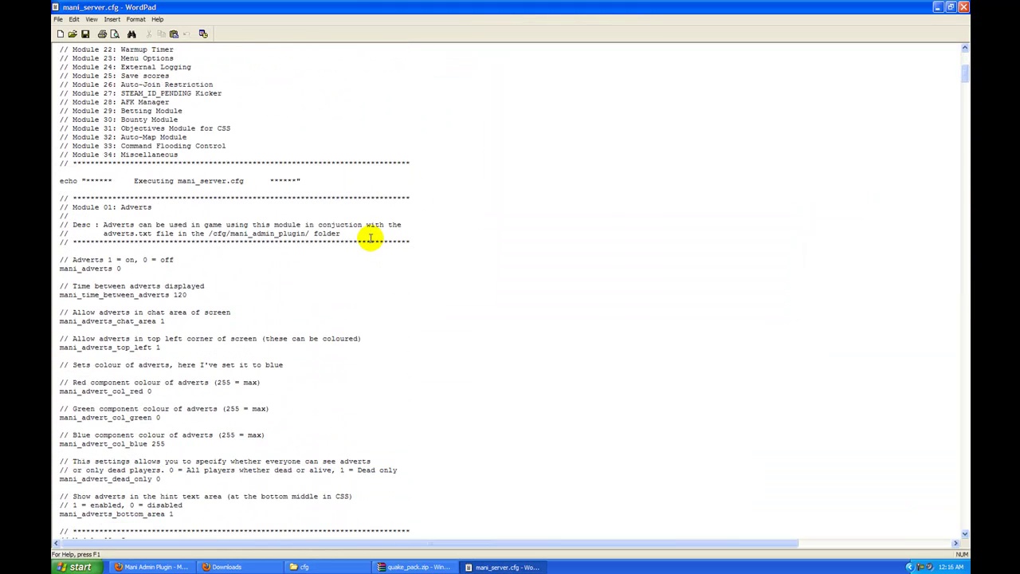
Search the file for 'sou' to locate Module 14: Sounds Control.
{"action": "key", "text": "ctrl+f"}
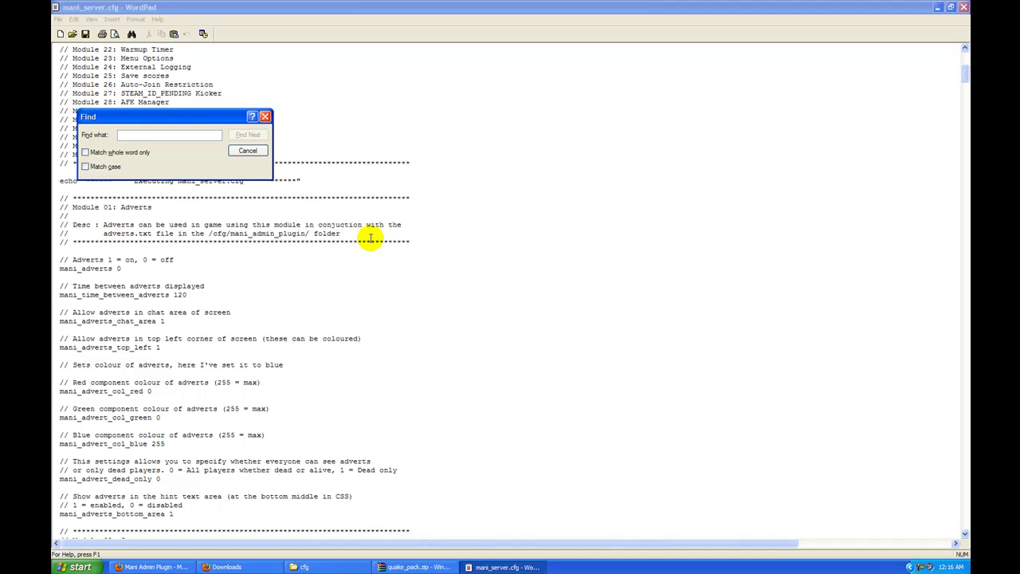
{"action": "type", "text": "sound"}
{"action": "key", "text": "Return"}
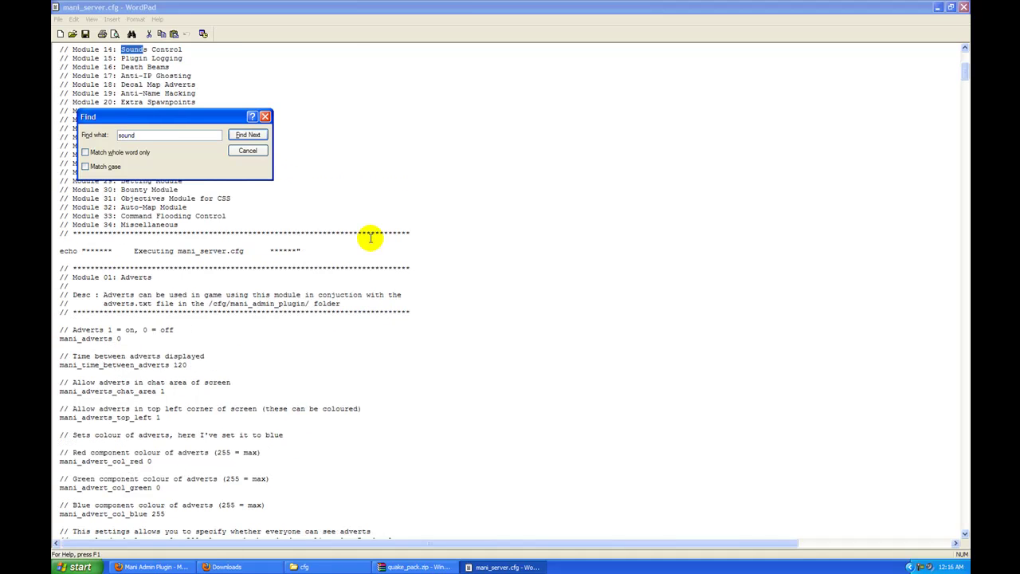
{"action": "left_click", "coordinate": [248, 152]}
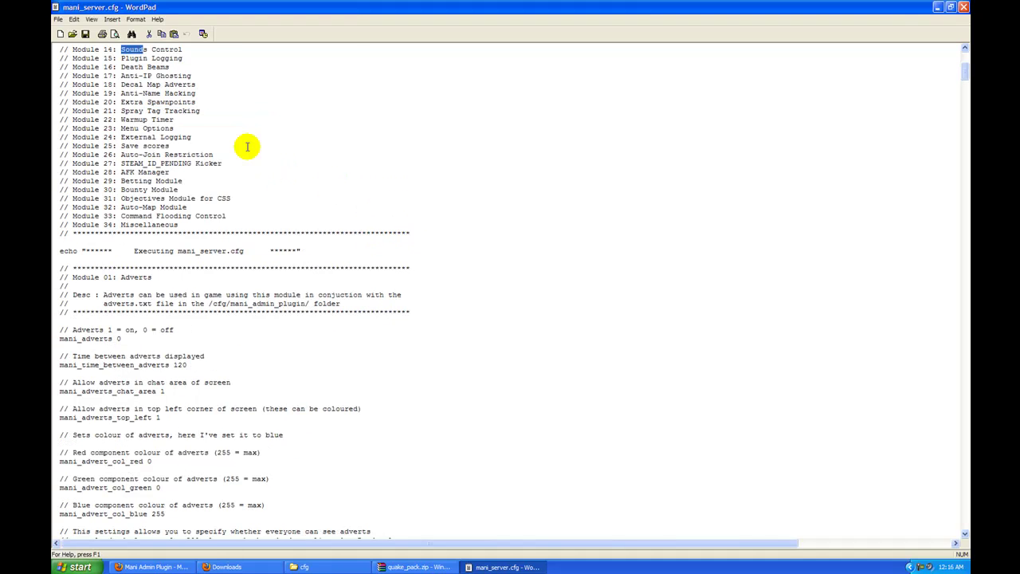
{"action": "scroll", "coordinate": [248, 164], "scroll_direction": "up", "scroll_amount": 9}
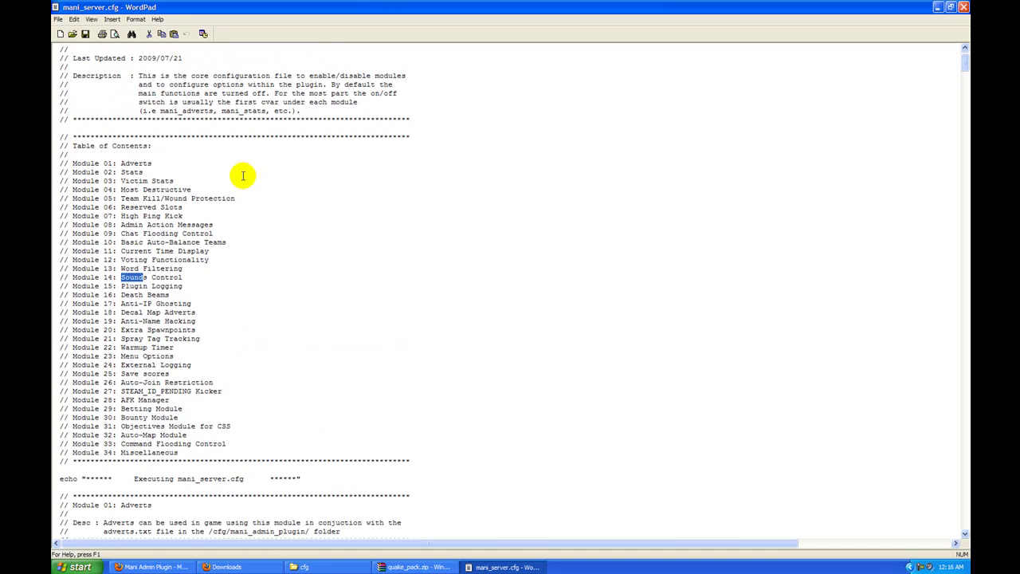
Search again to jump to the Module 14 Sounds section settings.
{"action": "key", "text": "ctrl+f"}
{"action": "left_click", "coordinate": [252, 134]}
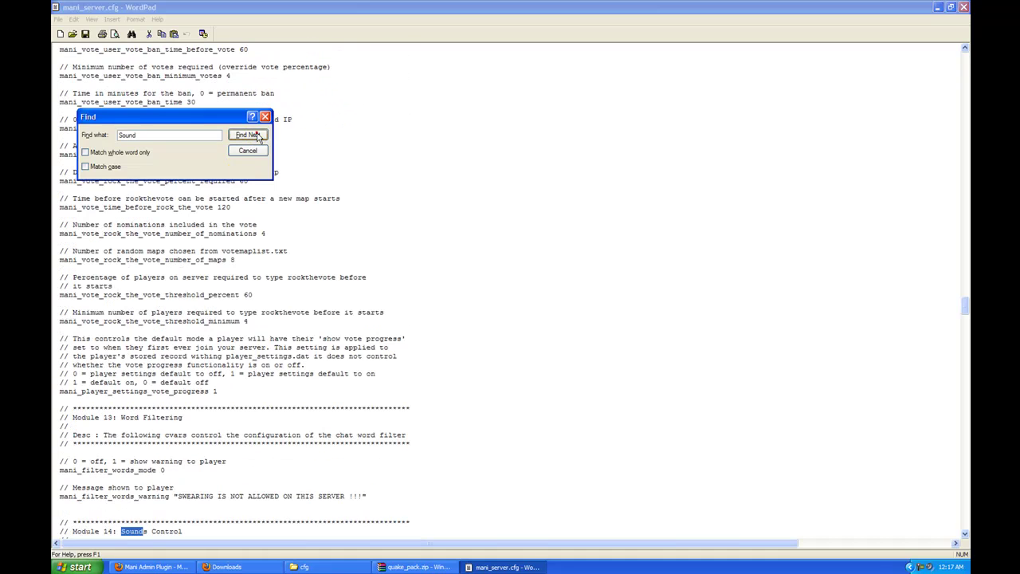
{"action": "left_click", "coordinate": [241, 391]}
{"action": "scroll", "coordinate": [241, 391], "scroll_direction": "down", "scroll_amount": 4}
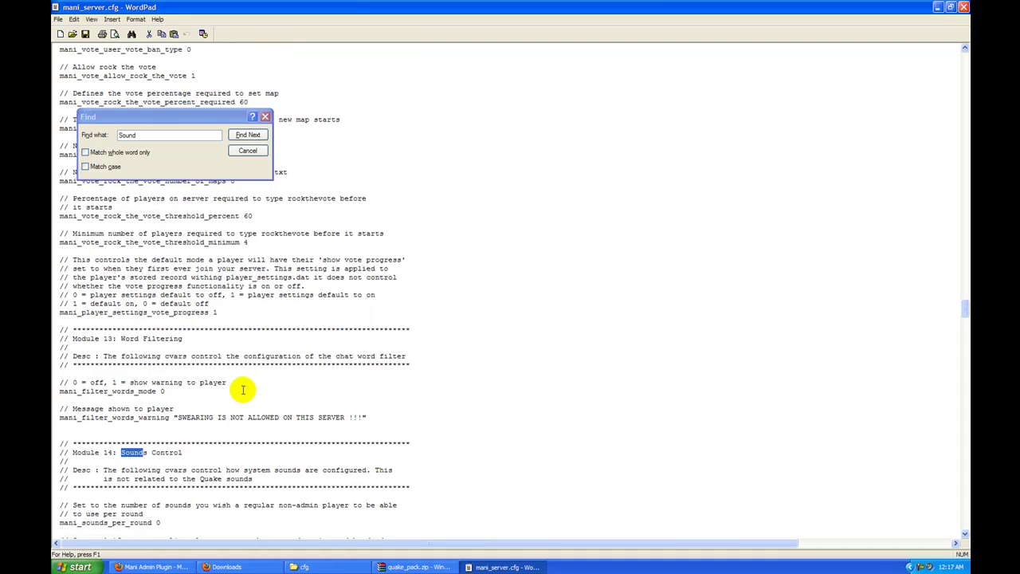
{"action": "scroll", "coordinate": [239, 392], "scroll_direction": "down", "scroll_amount": 5}
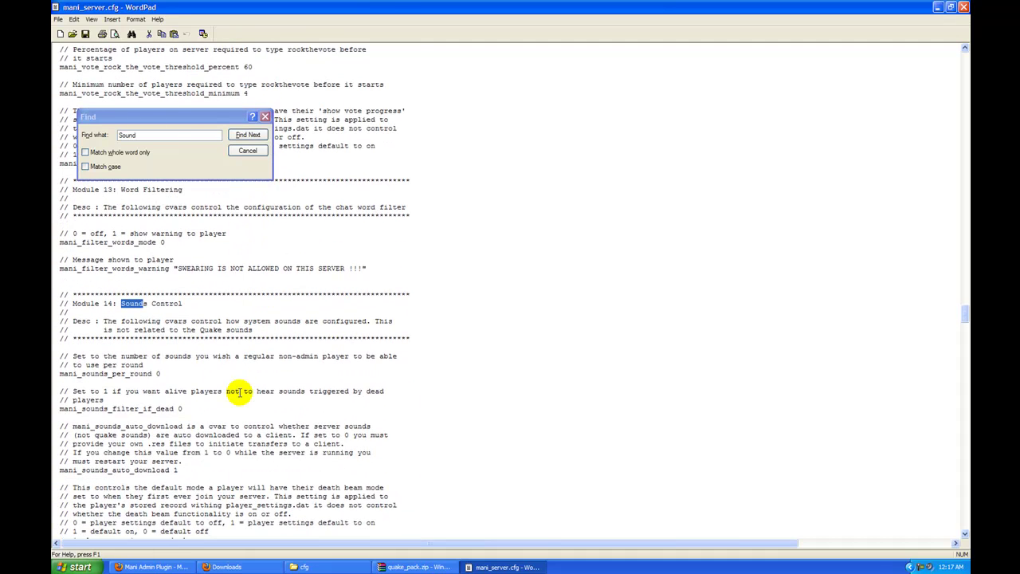
{"action": "scroll", "coordinate": [239, 392], "scroll_direction": "down", "scroll_amount": 1}
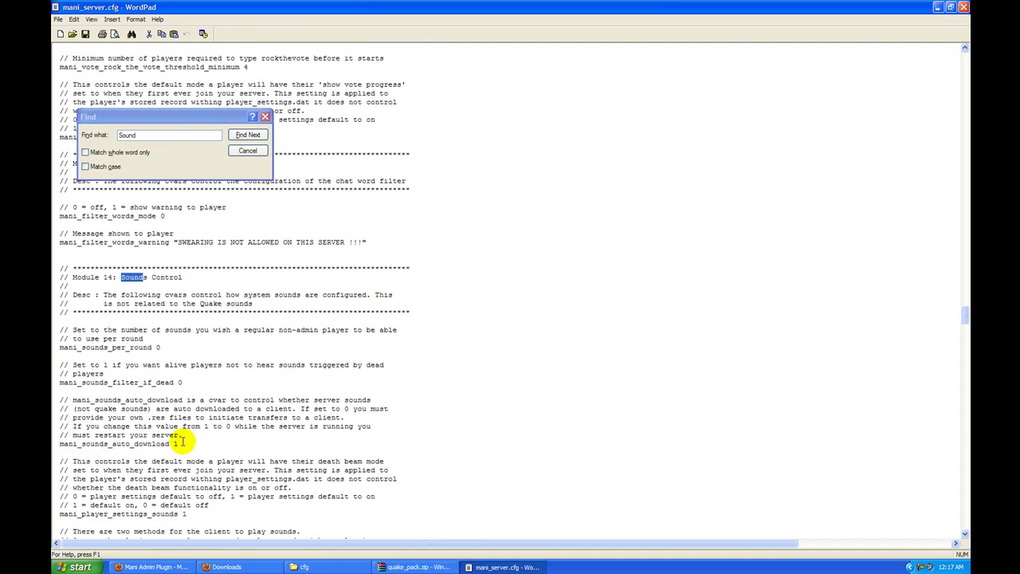
{"action": "scroll", "coordinate": [183, 441], "scroll_direction": "down", "scroll_amount": 1}
Set mani_play_sound_type to 1, then close WordPad and save mani_server.cfg.
{"action": "left_click_drag", "start_coordinate": [184, 416], "coordinate": [60, 416]}
{"action": "left_click", "coordinate": [121, 409]}
{"action": "scroll", "coordinate": [172, 423], "scroll_direction": "down", "scroll_amount": 2}
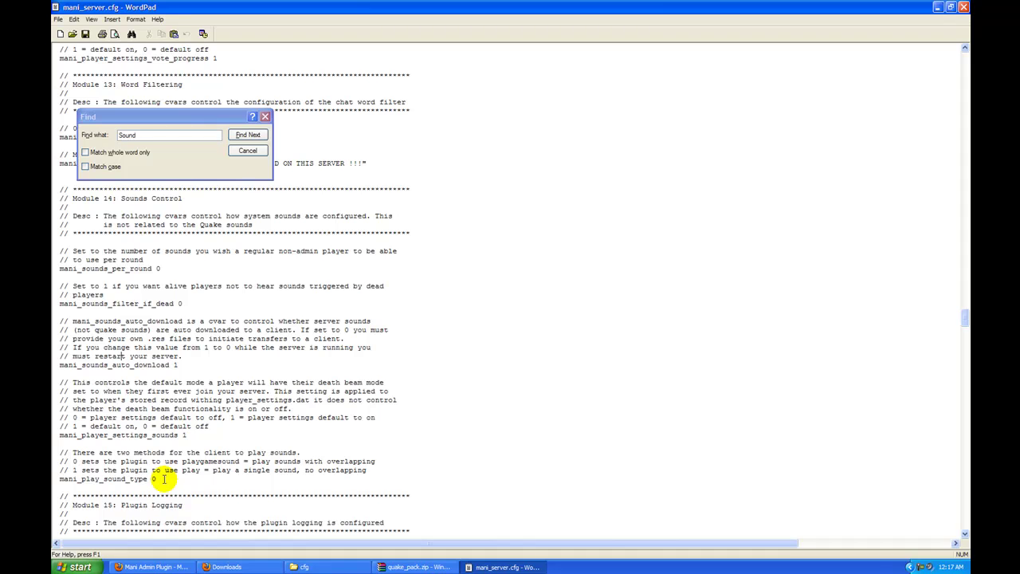
{"action": "scroll", "coordinate": [163, 478], "scroll_direction": "down", "scroll_amount": 7}
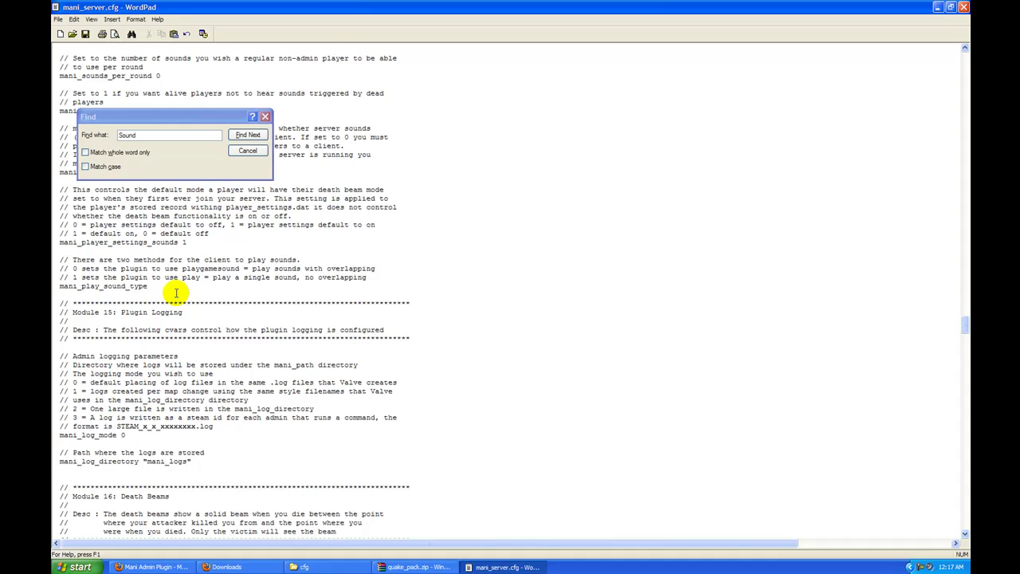
{"action": "type", "text": "1"}
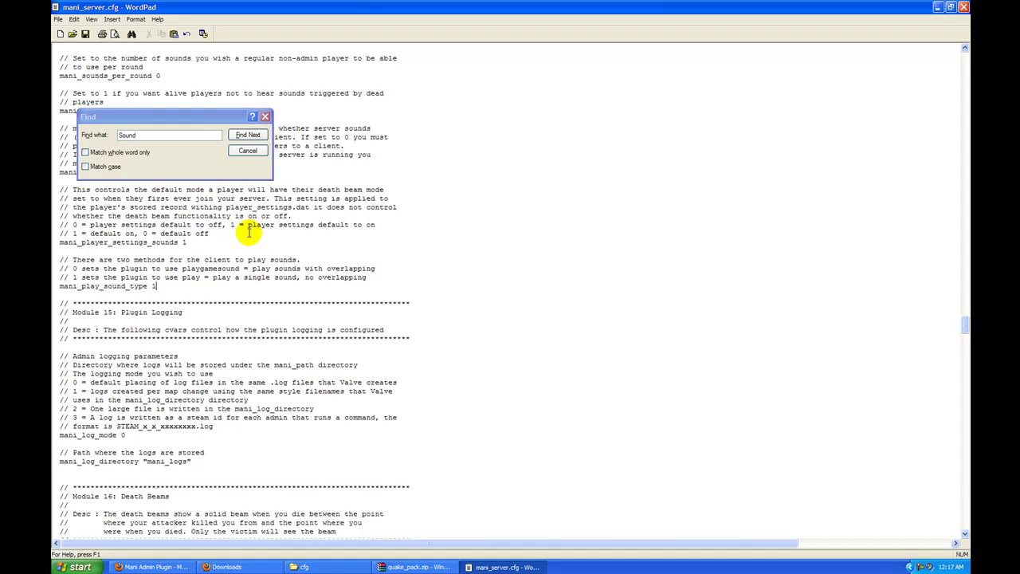
{"action": "left_click", "coordinate": [248, 151]}
{"action": "left_click", "coordinate": [964, 7]}
{"action": "left_click", "coordinate": [479, 301]}
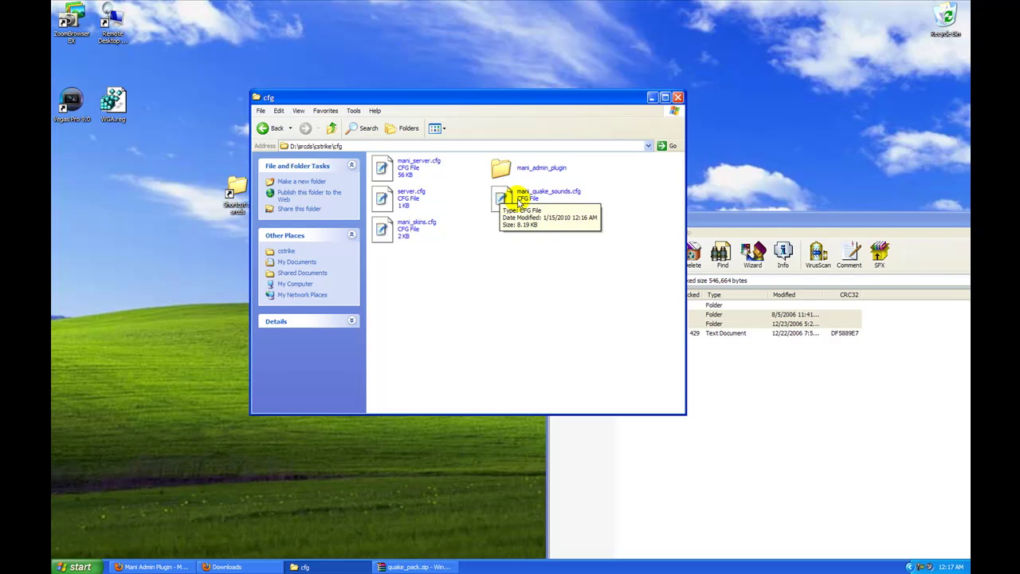
Open the mani_admin_plugin folder inside cfg.
{"action": "double_click", "coordinate": [508, 168]}
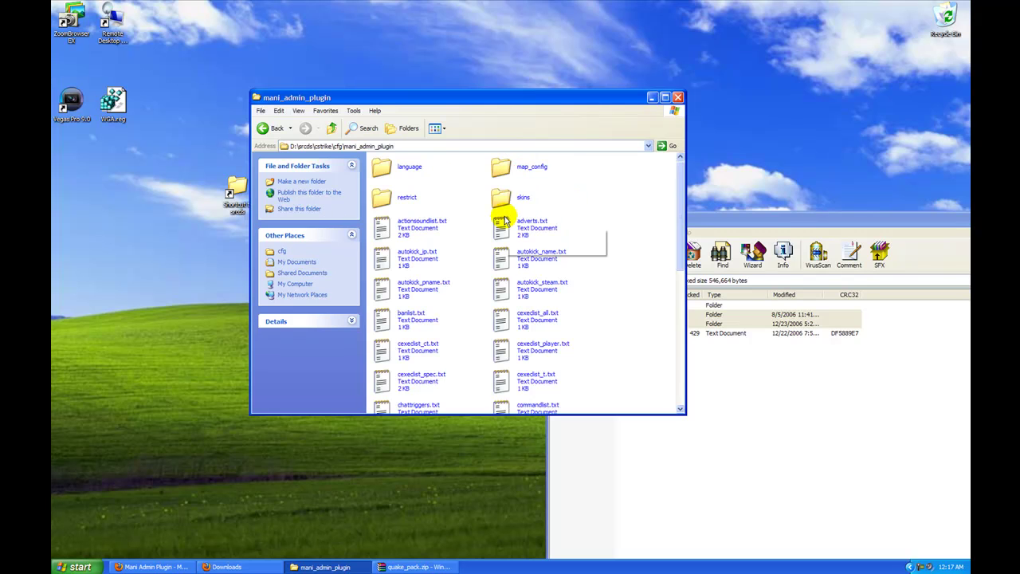
{"action": "scroll", "coordinate": [427, 263], "scroll_direction": "down", "scroll_amount": 5}
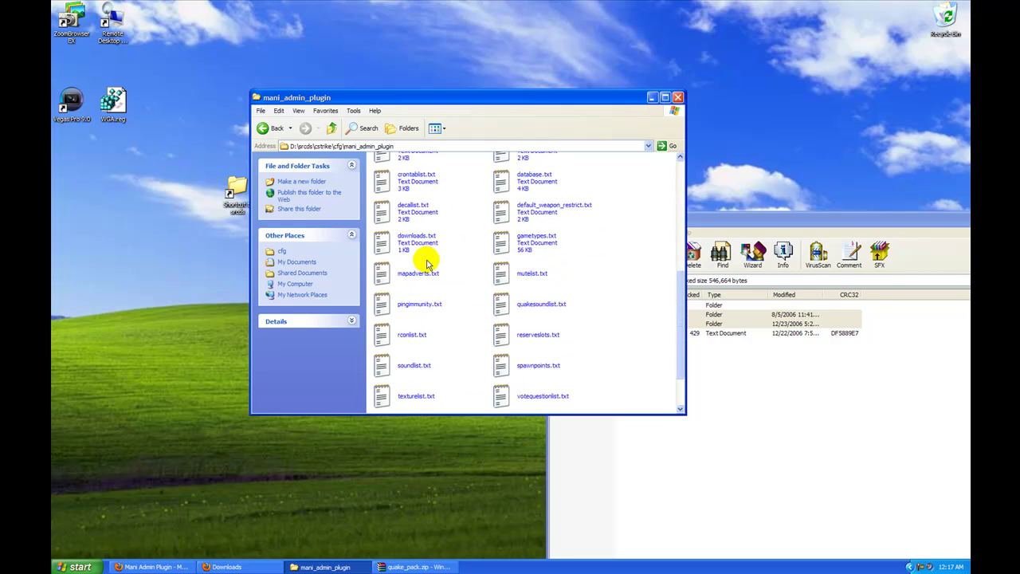
{"action": "scroll", "coordinate": [427, 263], "scroll_direction": "down", "scroll_amount": 1}
Create a new text document there named adminlist.txt.
{"action": "right_click", "coordinate": [502, 396]}
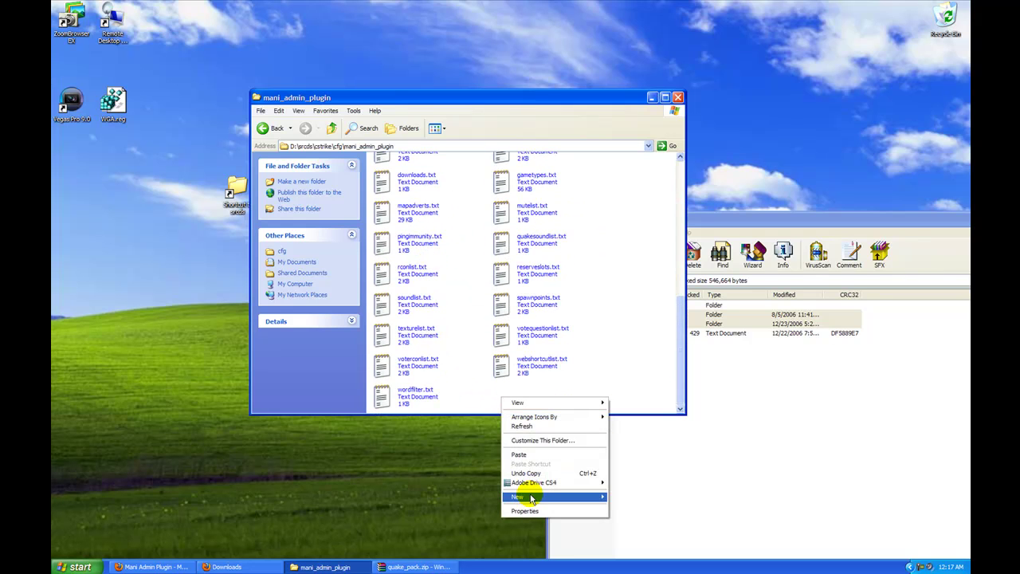
{"action": "mouse_move", "coordinate": [530, 498]}
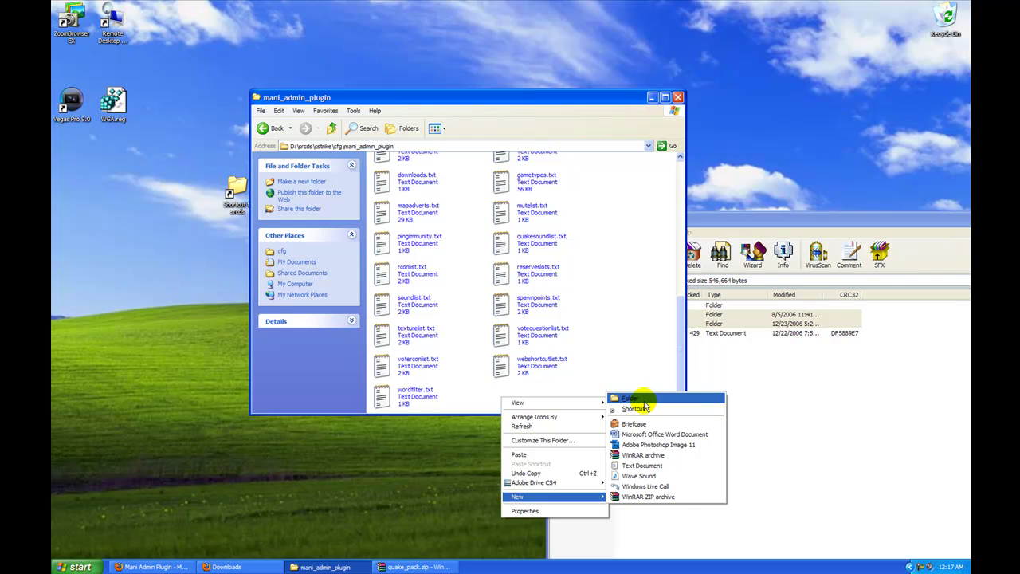
{"action": "left_click", "coordinate": [646, 466]}
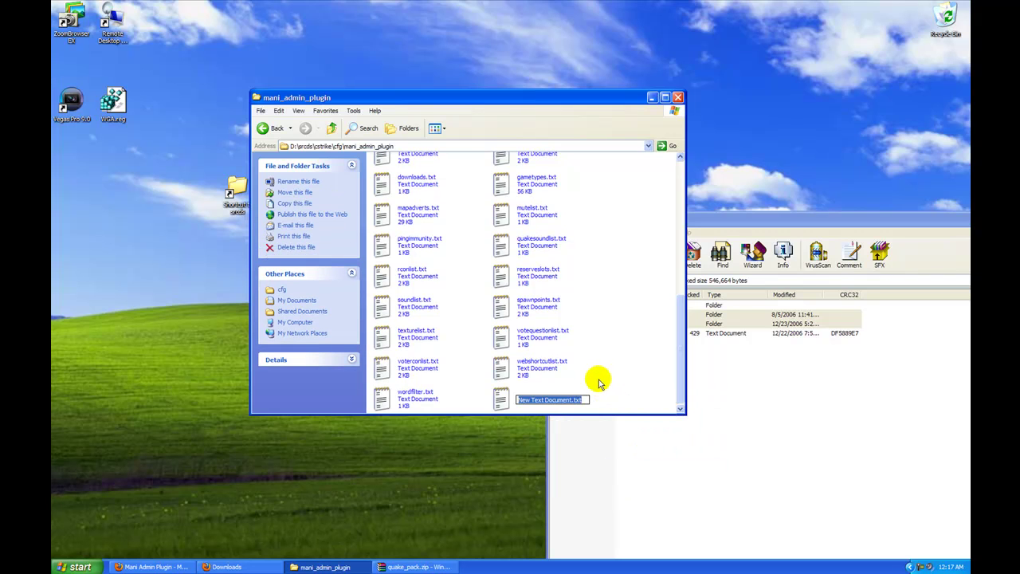
{"action": "type", "text": "adminlist"}
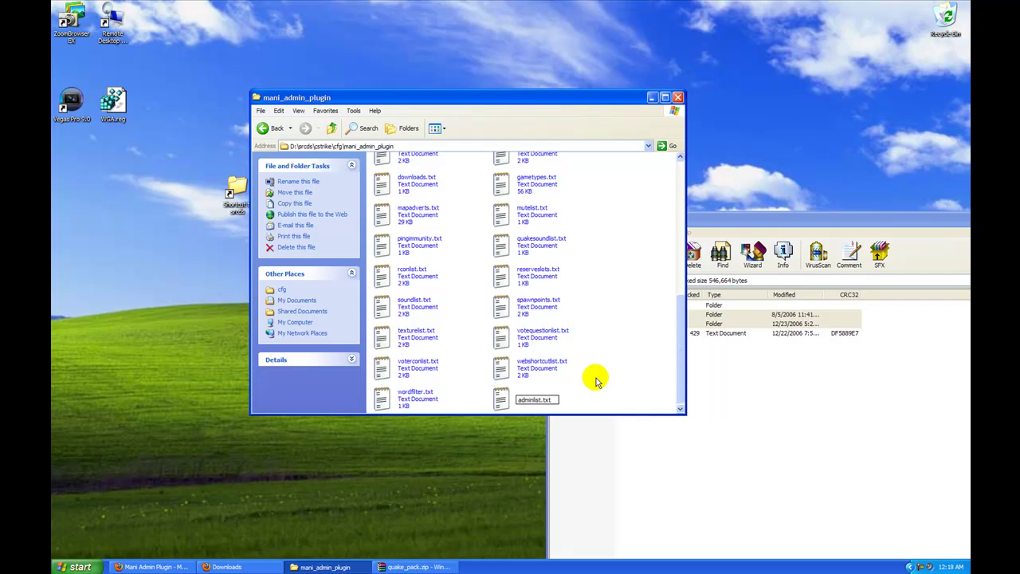
{"action": "left_click", "coordinate": [598, 381]}
Open adminlist.txt, type a Steam ID line, then close Notepad without saving.
{"action": "double_click", "coordinate": [528, 395]}
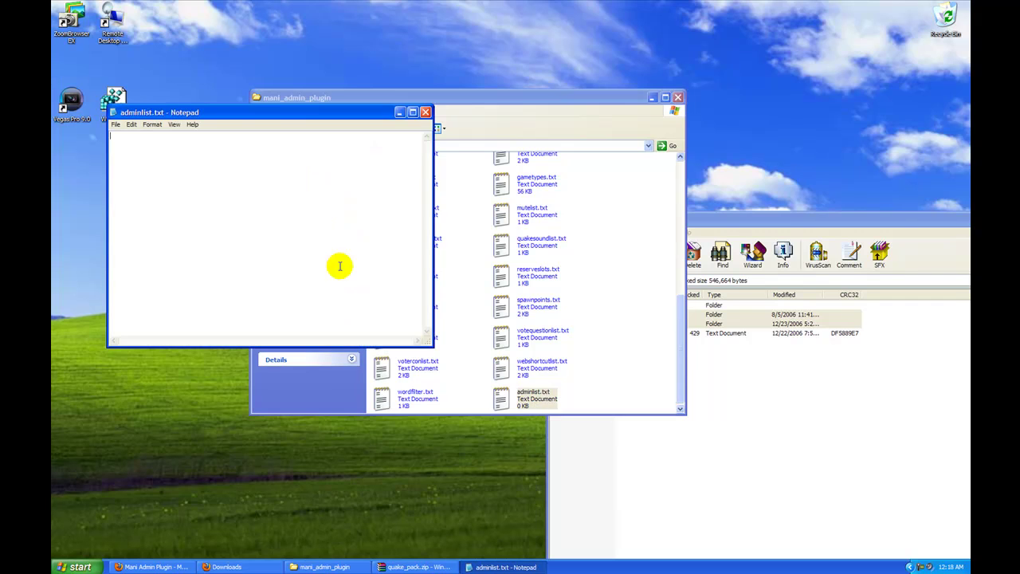
{"action": "type", "text": "STEAM:0:1_47564"}
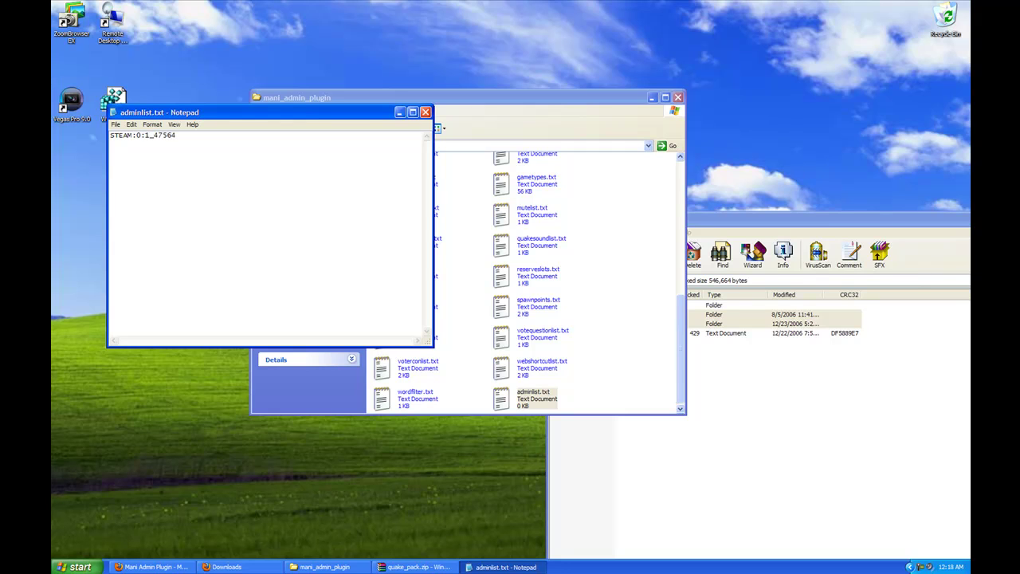
{"action": "left_click", "coordinate": [426, 111]}
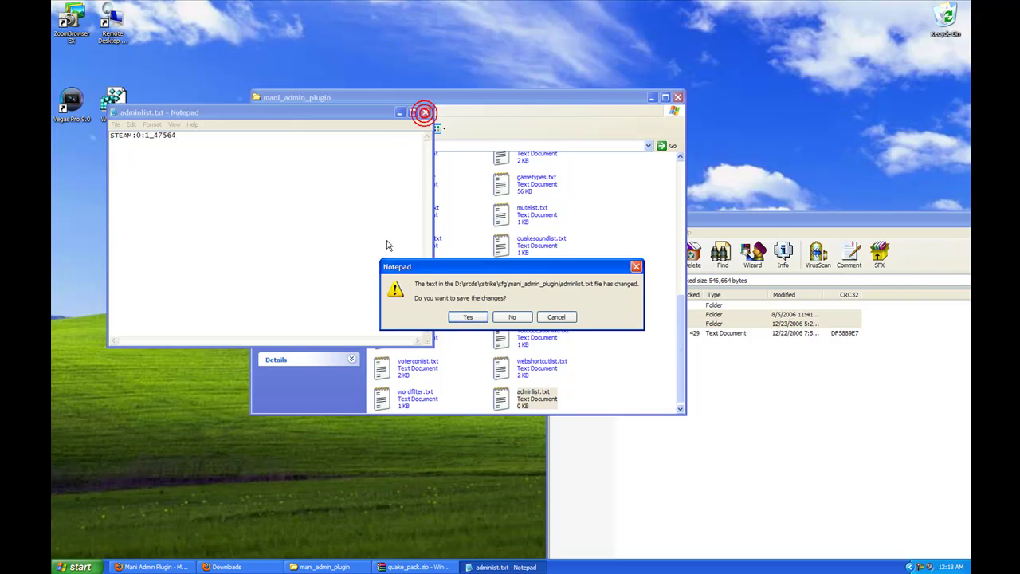
{"action": "left_click", "coordinate": [513, 317]}
{"action": "left_click", "coordinate": [587, 399]}
{"action": "left_click", "coordinate": [539, 403]}
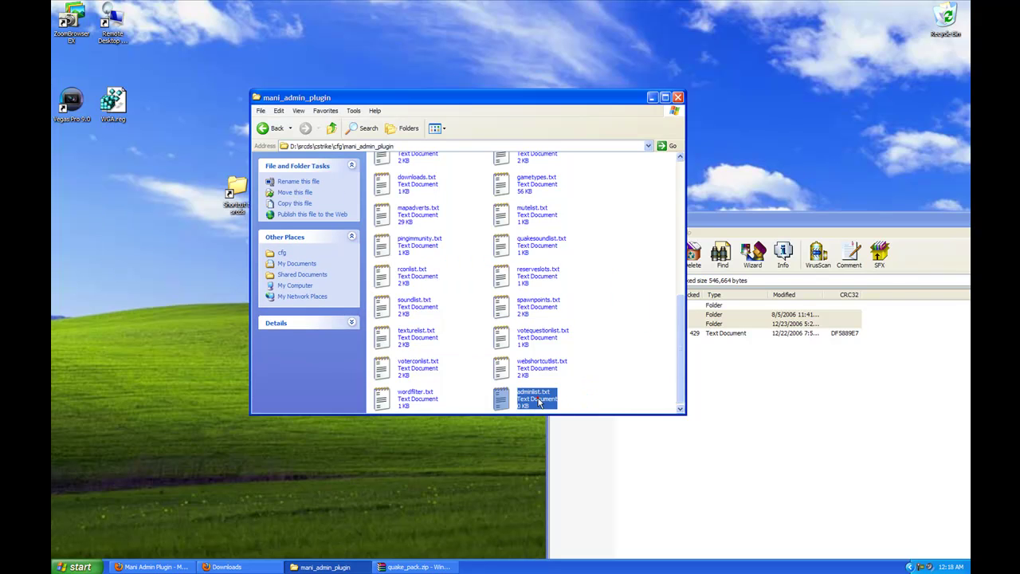
Go back from mani_admin_plugin through cfg to the cstrike folder.
{"action": "left_click", "coordinate": [595, 384]}
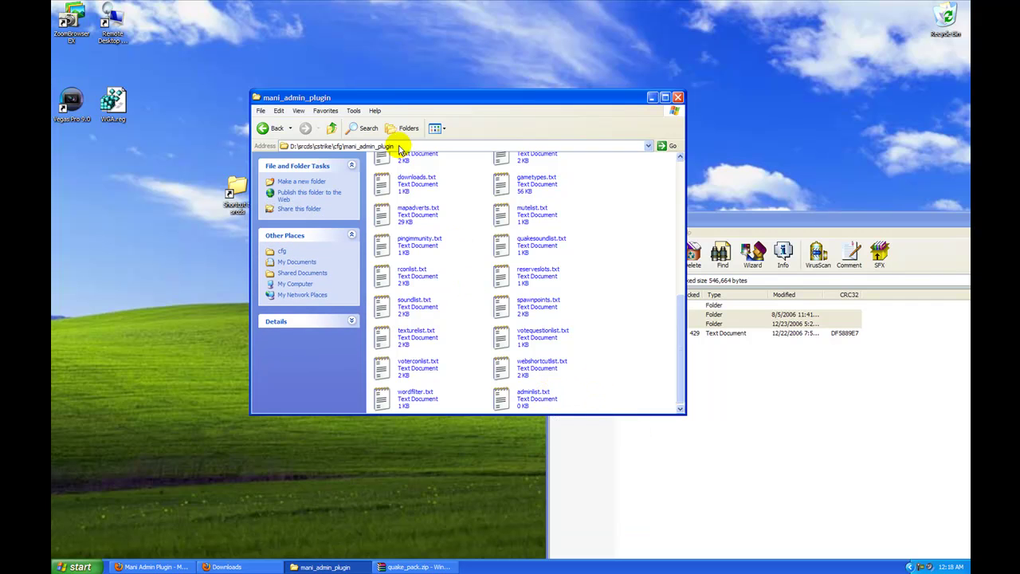
{"action": "scroll", "coordinate": [471, 274], "scroll_direction": "down", "scroll_amount": 1}
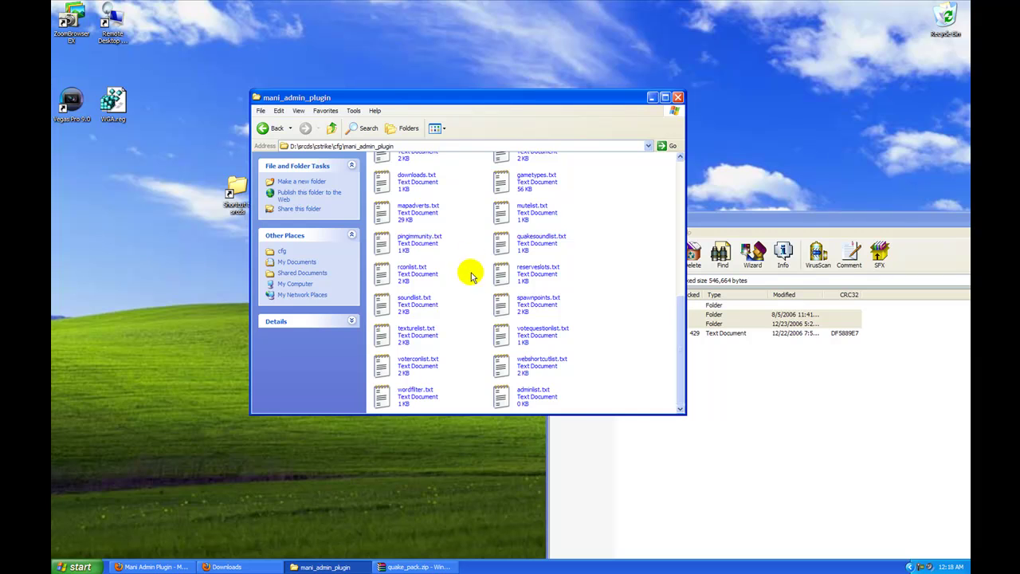
{"action": "scroll", "coordinate": [471, 273], "scroll_direction": "up", "scroll_amount": 10}
{"action": "left_click", "coordinate": [271, 133]}
{"action": "left_click", "coordinate": [271, 129]}
Close the quake_pack.zip archive window.
{"action": "left_click", "coordinate": [801, 422]}
{"action": "double_click", "coordinate": [649, 219]}
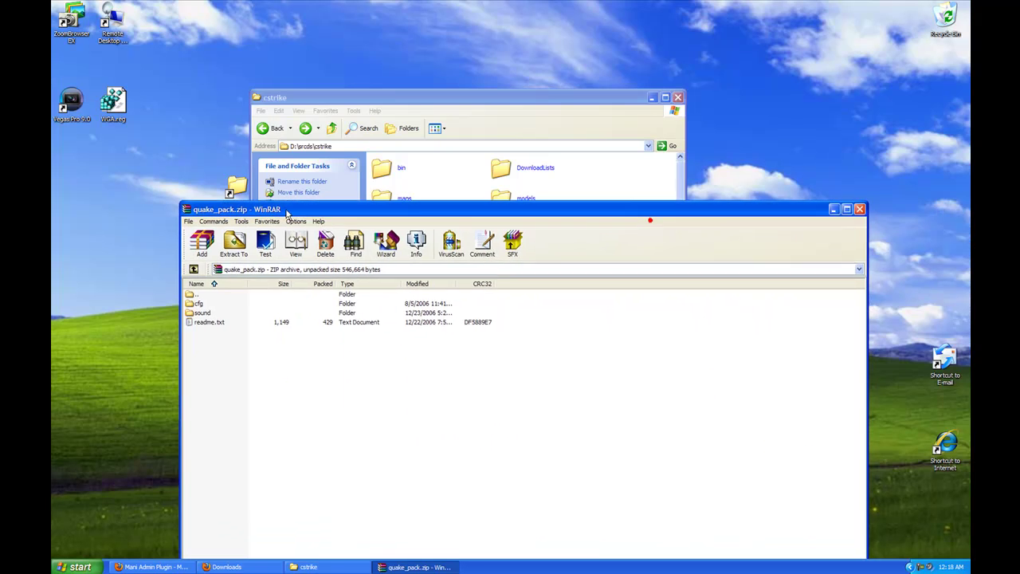
{"action": "left_click", "coordinate": [855, 206]}
Open the materials folder and return to cstrike.
{"action": "left_click", "coordinate": [674, 292]}
{"action": "scroll", "coordinate": [613, 309], "scroll_direction": "down", "scroll_amount": 3}
{"action": "double_click", "coordinate": [398, 292]}
{"action": "left_click", "coordinate": [266, 130]}
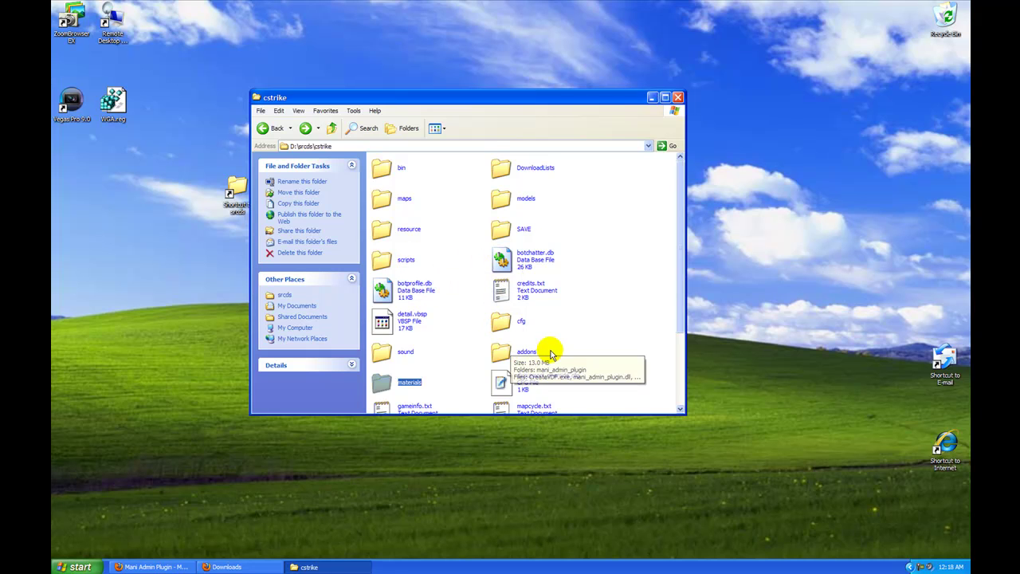
{"action": "scroll", "coordinate": [546, 353], "scroll_direction": "down", "scroll_amount": 2}
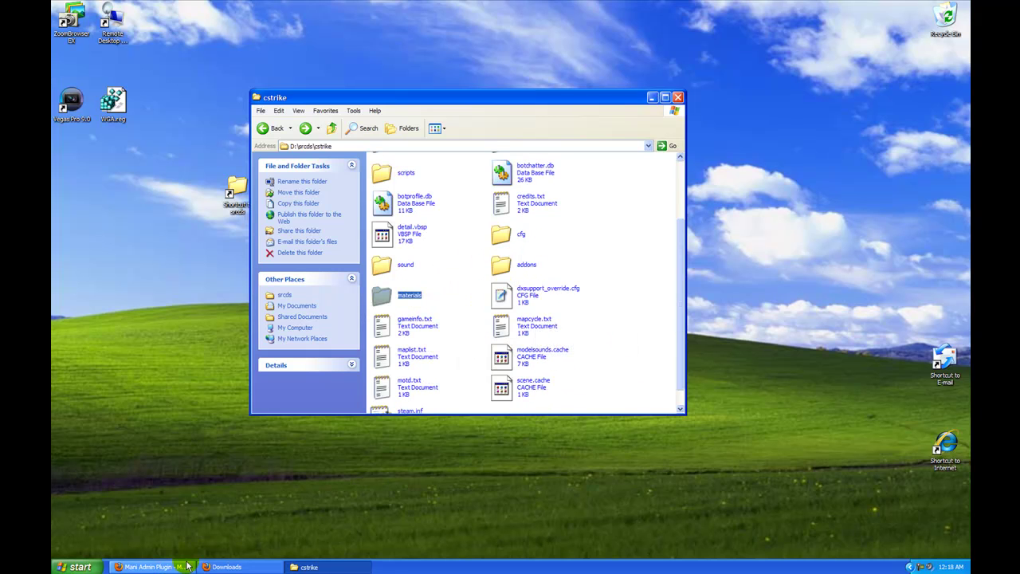
Save gametypes.txt from the Mani Admin Plugin site's Gametypes.txt config file link, then restore cstrike.
{"action": "left_click", "coordinate": [151, 567]}
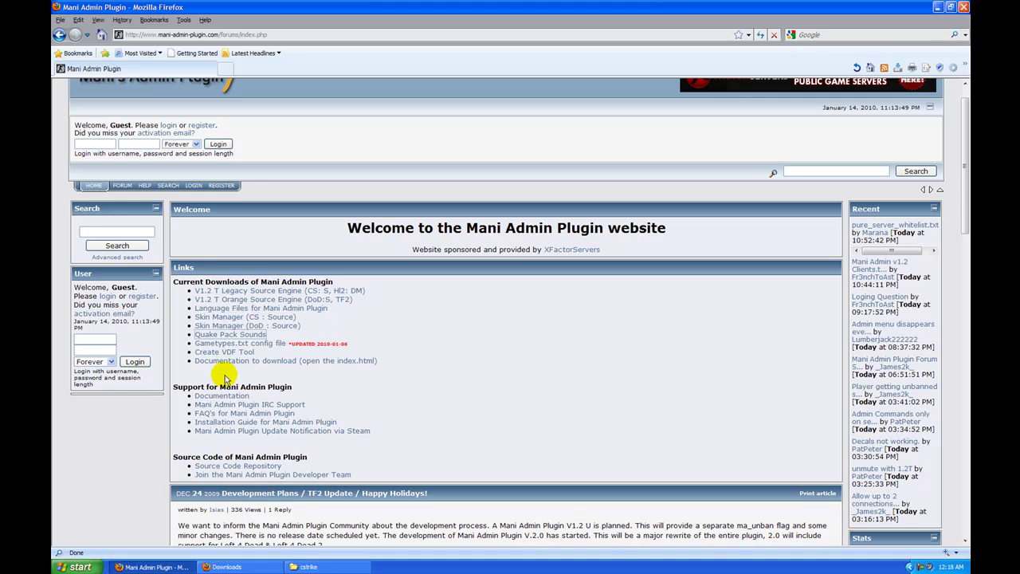
{"action": "left_click", "coordinate": [217, 344]}
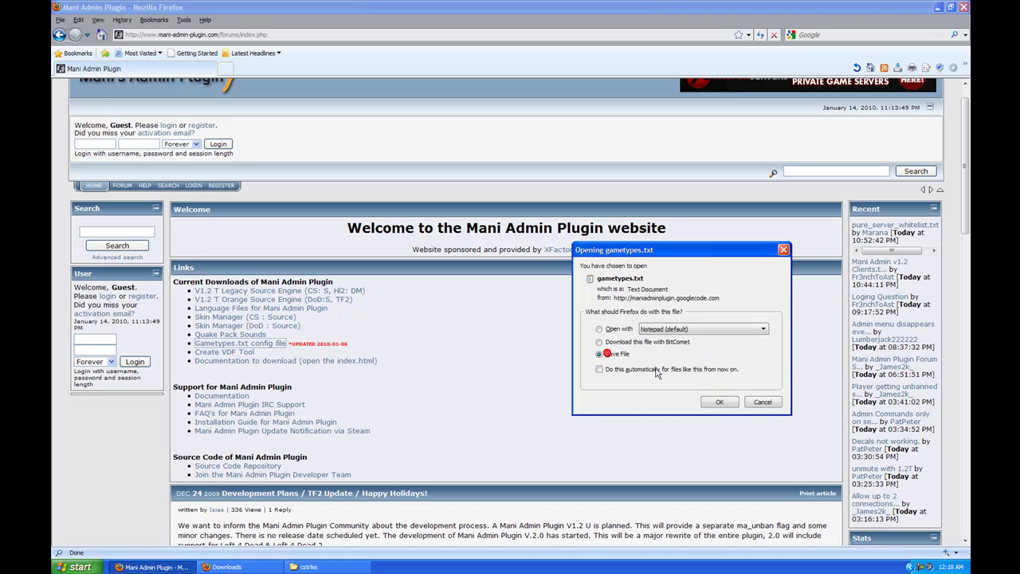
{"action": "left_click", "coordinate": [719, 401]}
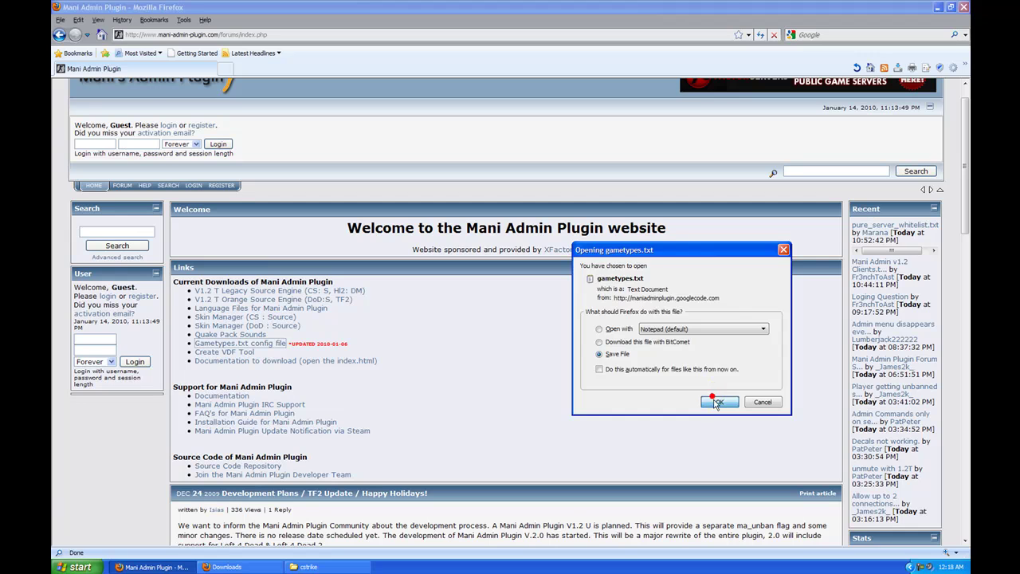
{"action": "left_click", "coordinate": [305, 567]}
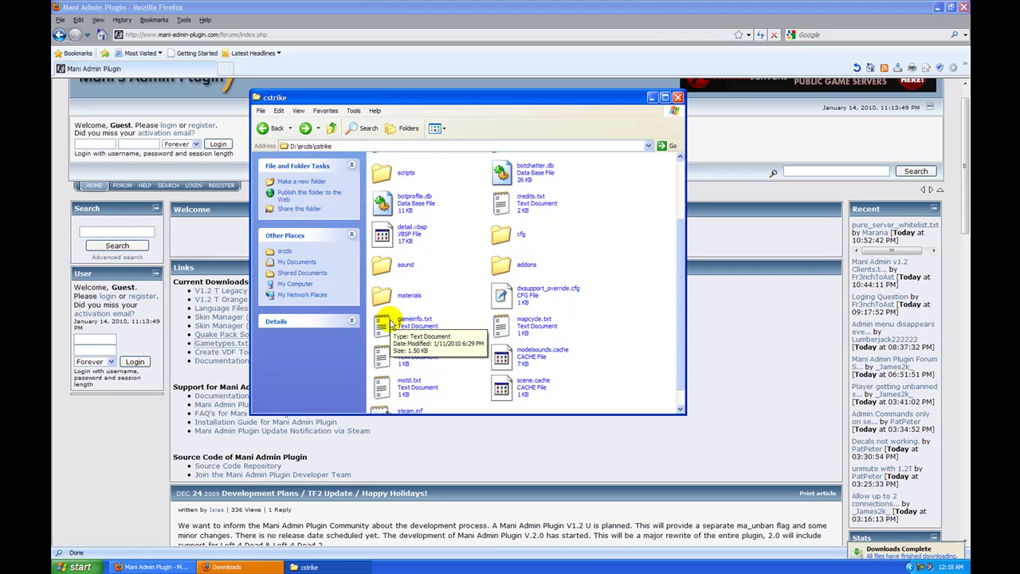
{"action": "scroll", "coordinate": [457, 337], "scroll_direction": "down", "scroll_amount": 1}
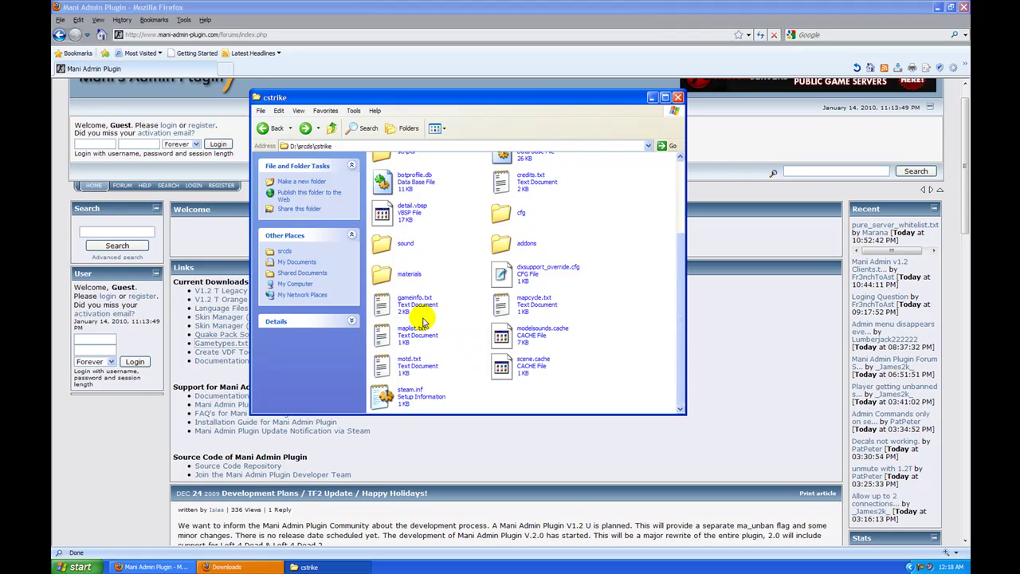
View the downloaded gametypes.txt from Firefox's downloads list, then close it.
{"action": "left_click", "coordinate": [217, 344]}
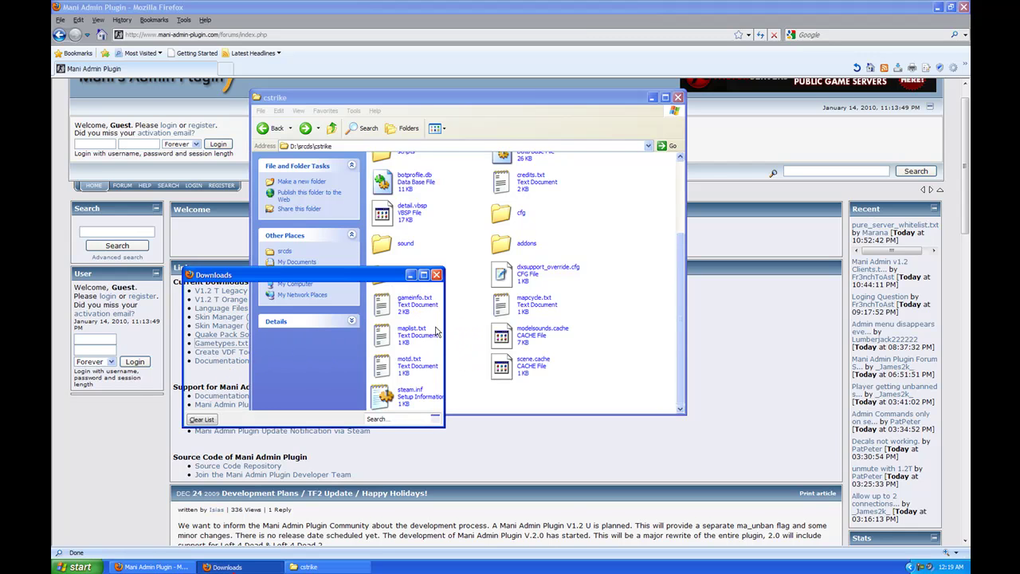
{"action": "double_click", "coordinate": [295, 301]}
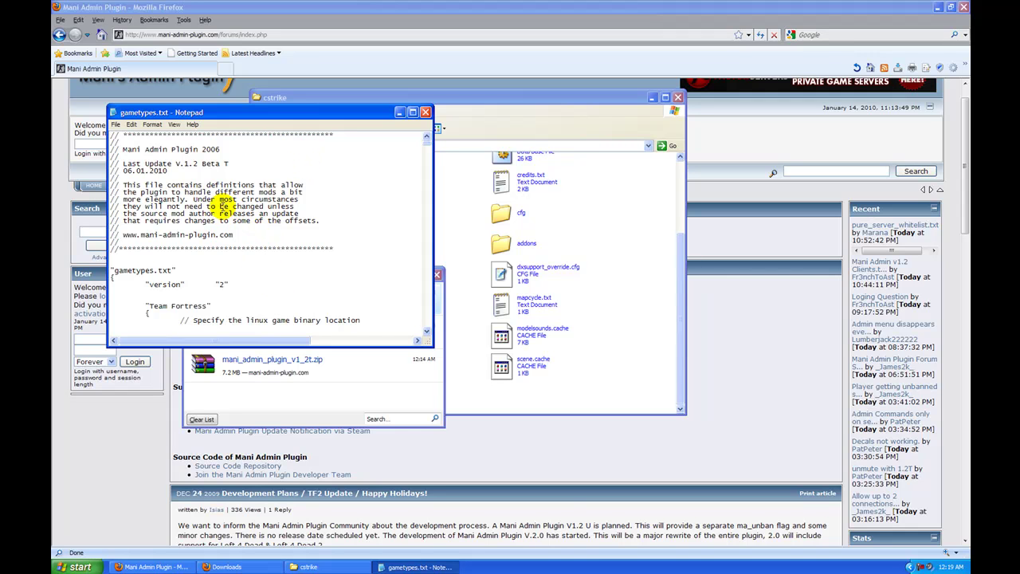
{"action": "scroll", "coordinate": [269, 208], "scroll_direction": "down", "scroll_amount": 8}
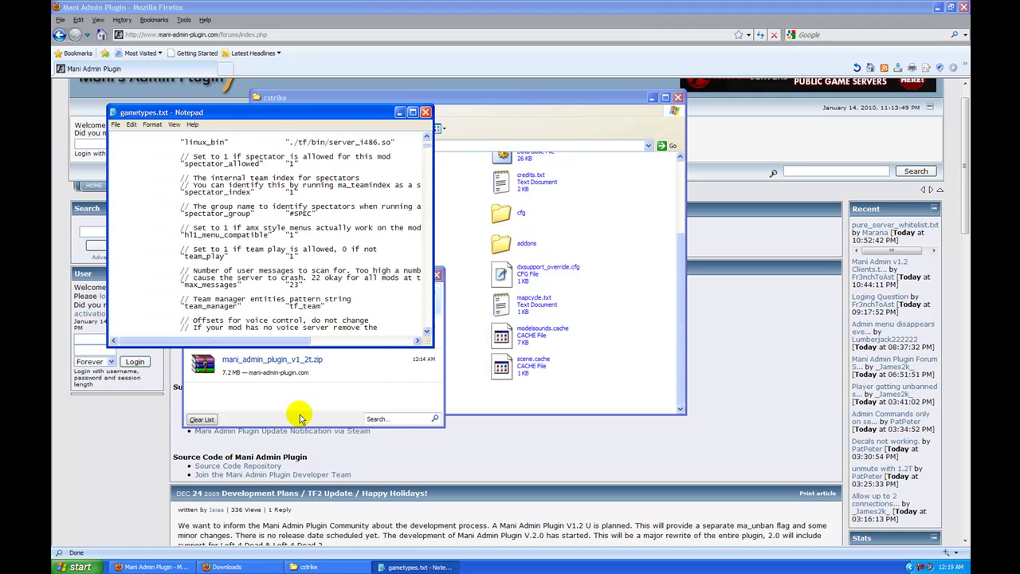
{"action": "key", "text": "alt+F4"}
Show gametypes.txt in its containing download folder.
{"action": "left_click", "coordinate": [224, 290]}
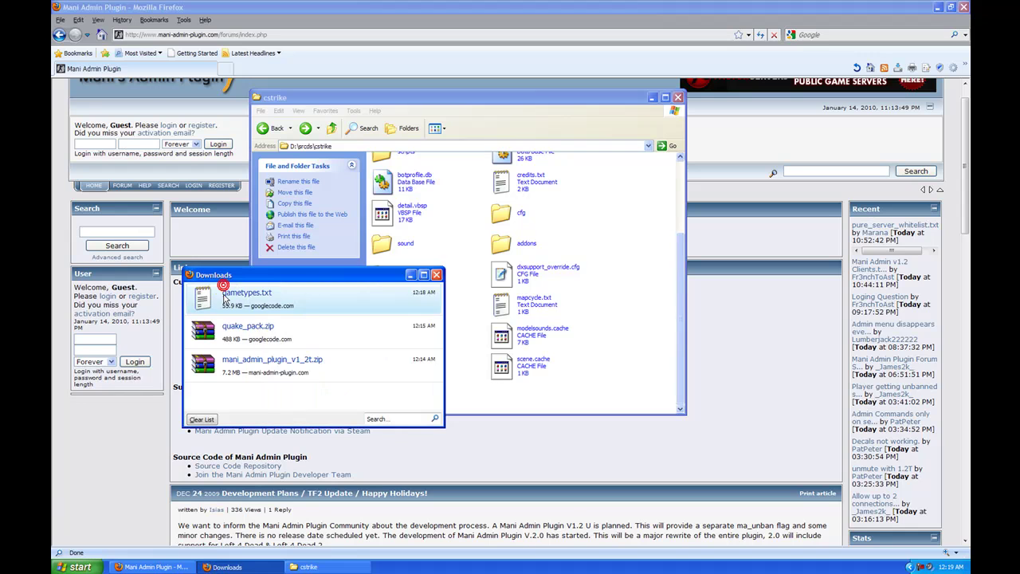
{"action": "right_click", "coordinate": [226, 296]}
{"action": "left_click", "coordinate": [351, 306]}
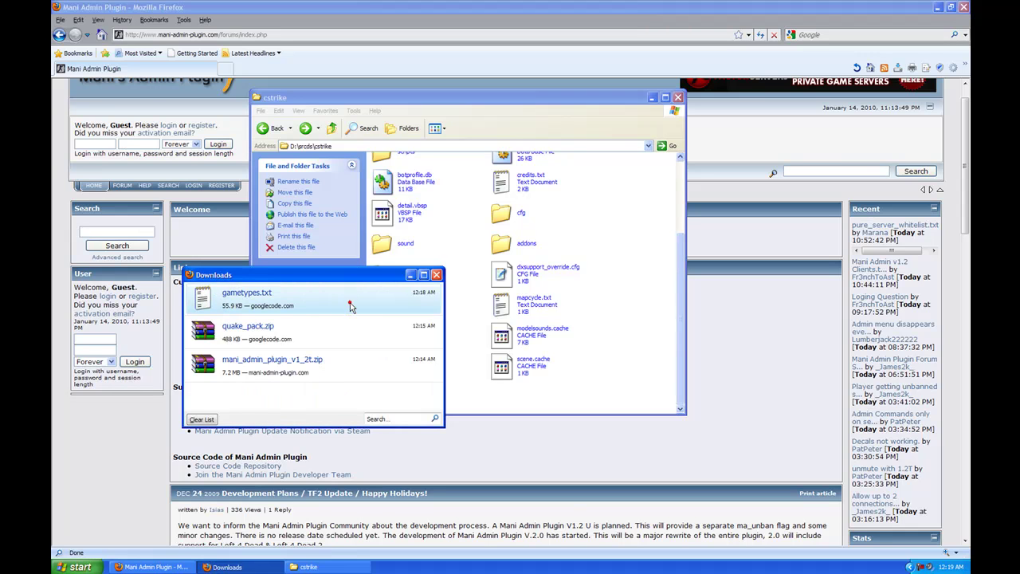
{"action": "right_click", "coordinate": [297, 298]}
{"action": "left_click", "coordinate": [318, 315]}
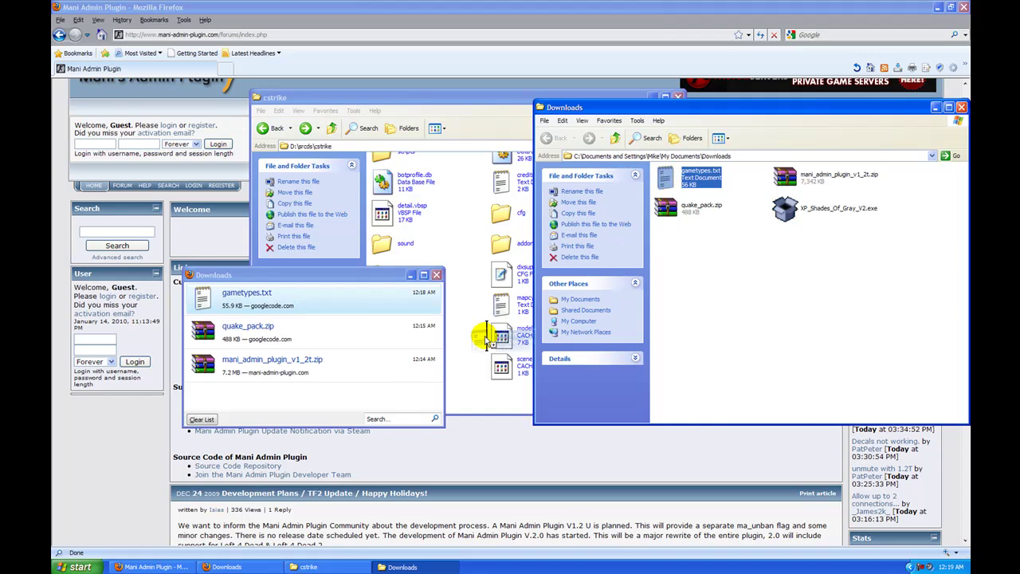
Close the cstrike folder window and move the Downloads folder window aside.
{"action": "left_click", "coordinate": [486, 335]}
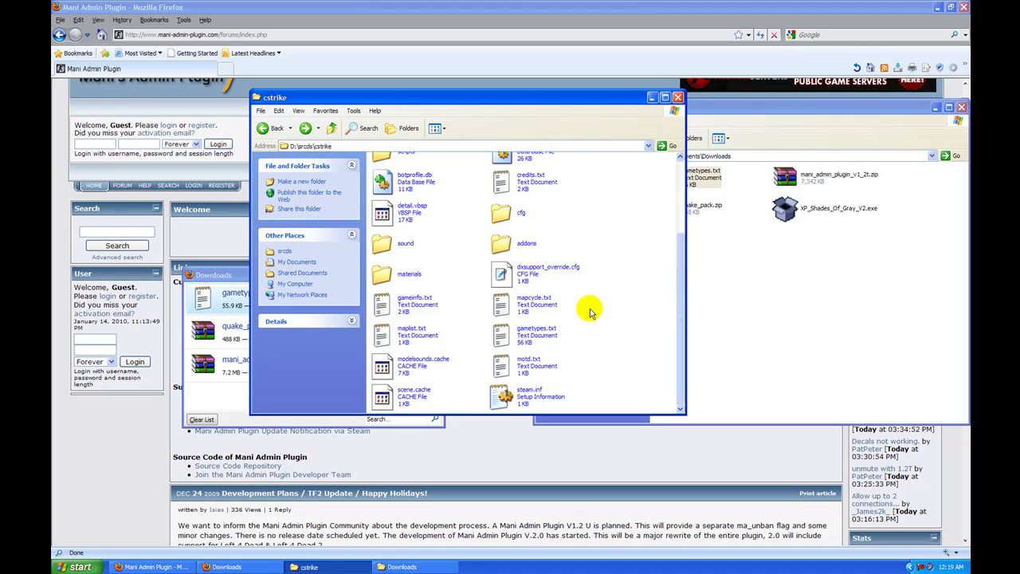
{"action": "left_click", "coordinate": [677, 97]}
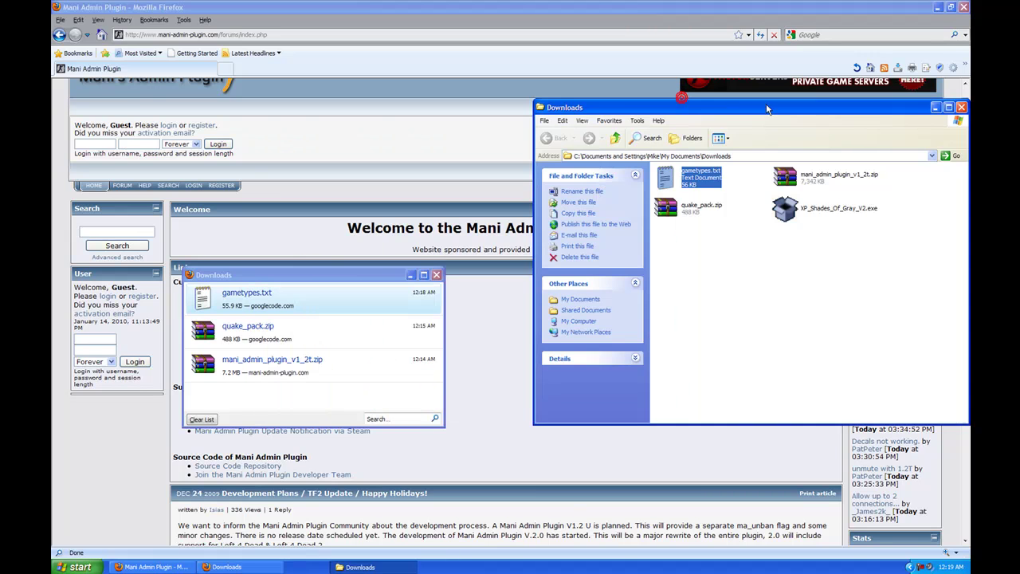
{"action": "left_click_drag", "start_coordinate": [766, 110], "coordinate": [550, 167]}
Close the Downloads folder window and Firefox's downloads list to reveal the Links section.
{"action": "left_click", "coordinate": [748, 165]}
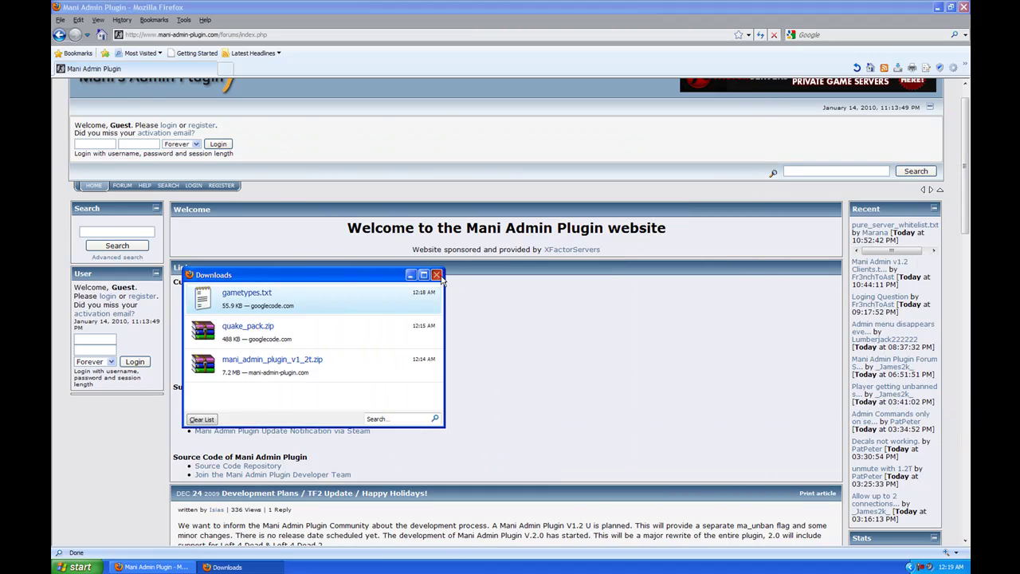
{"action": "left_click", "coordinate": [437, 275]}
{"action": "scroll", "coordinate": [335, 240], "scroll_direction": "down", "scroll_amount": 1}
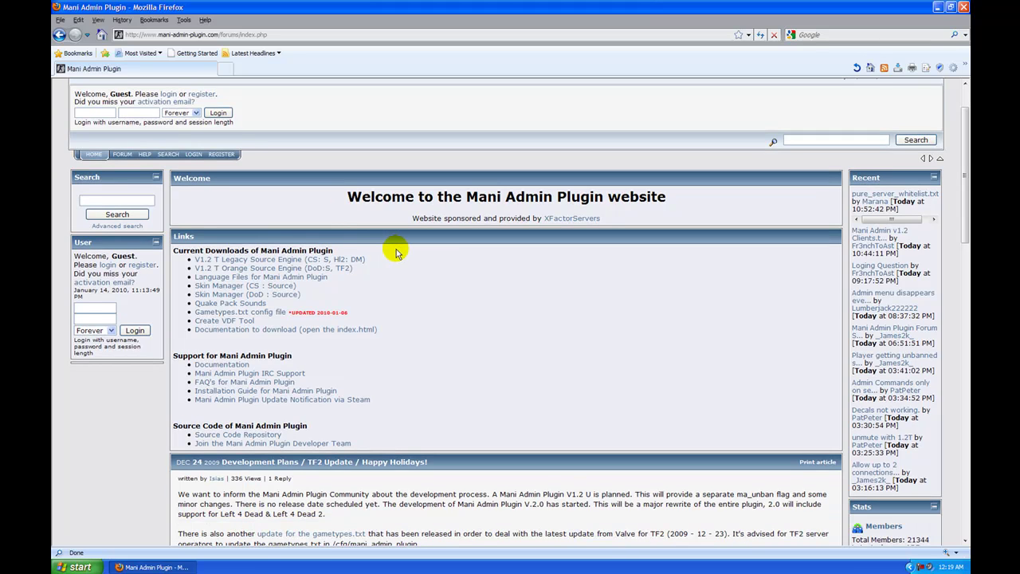